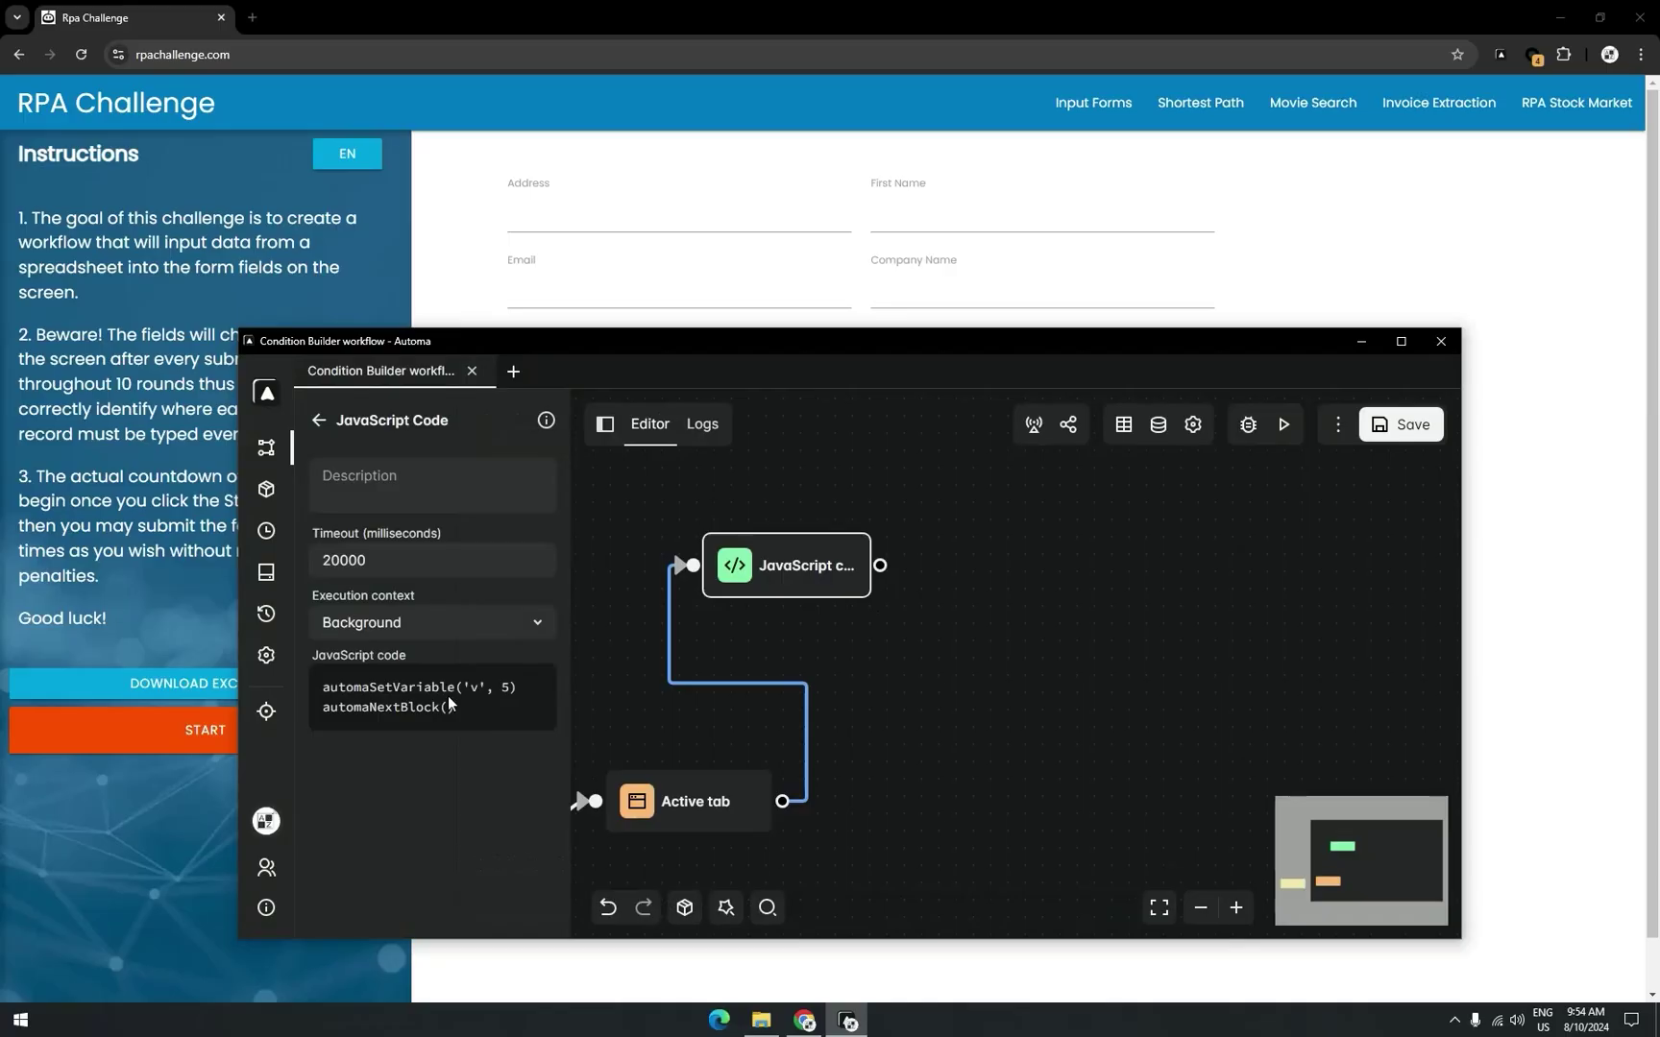
- Place a Conditions block after the JavaScript Code block and connect its output to it
{"action": "left_click", "coordinate": [450, 703]}
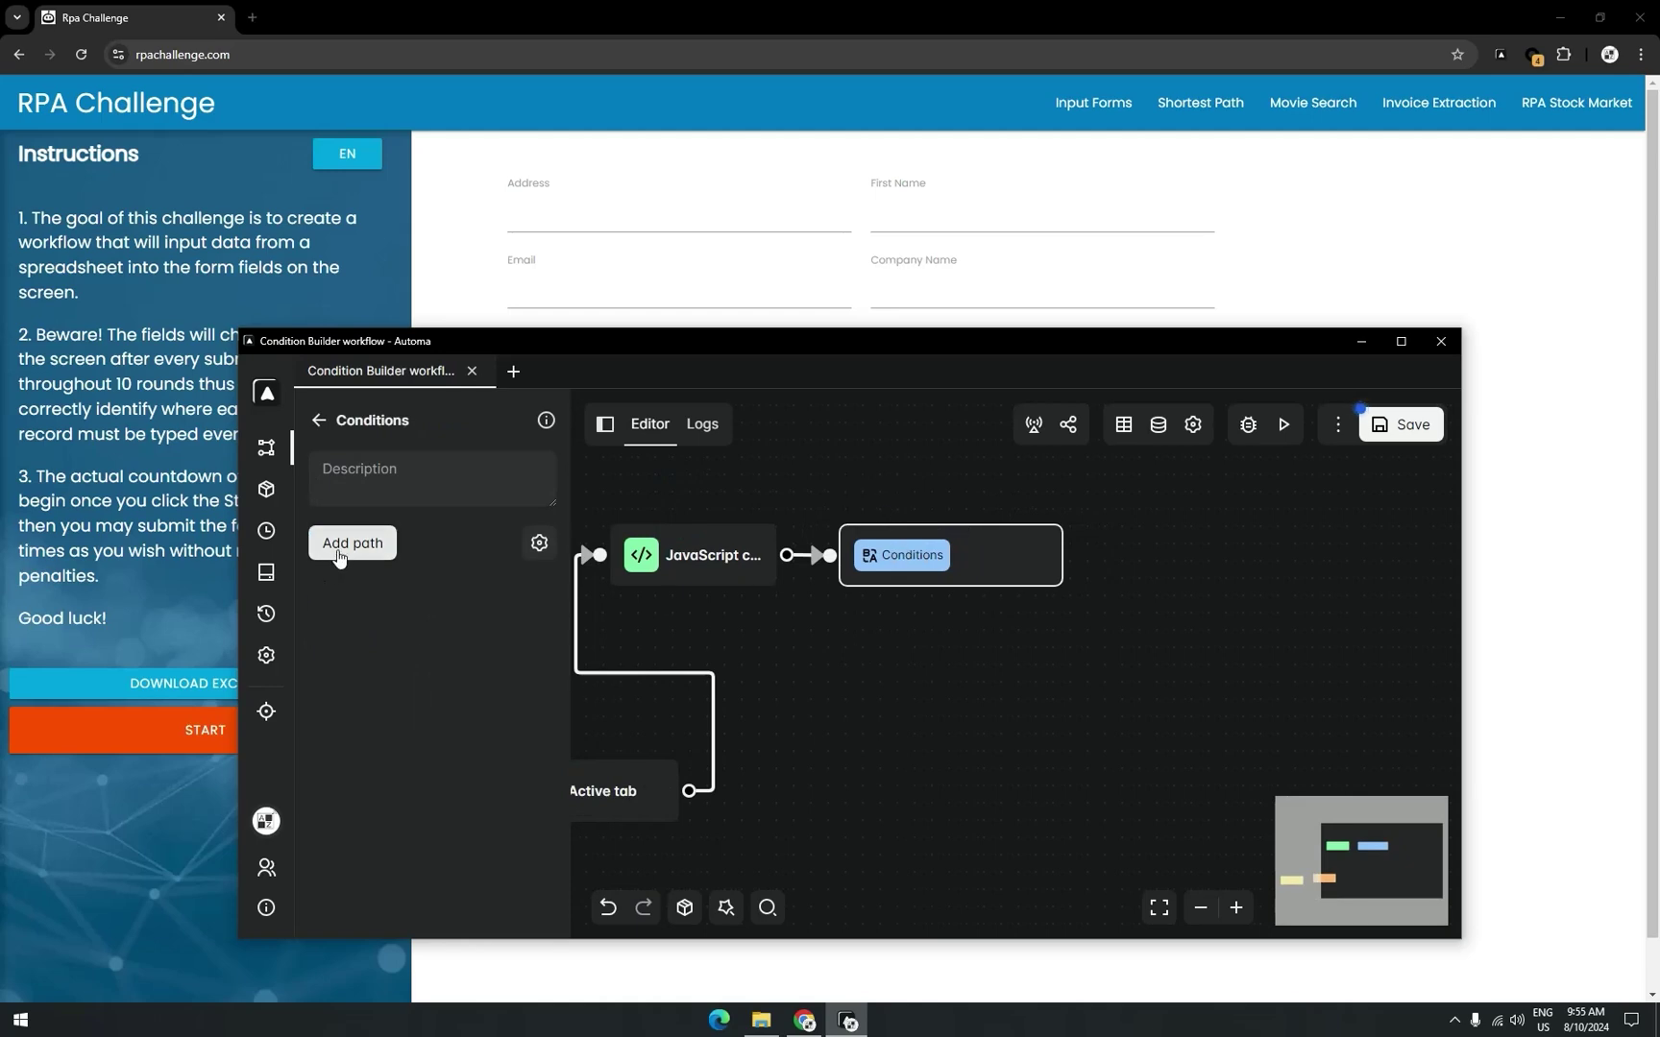
- Add two condition paths and rename them 'is for 1' and 'is for 2'
{"action": "left_click", "coordinate": [350, 552]}
{"action": "left_click", "coordinate": [360, 558]}
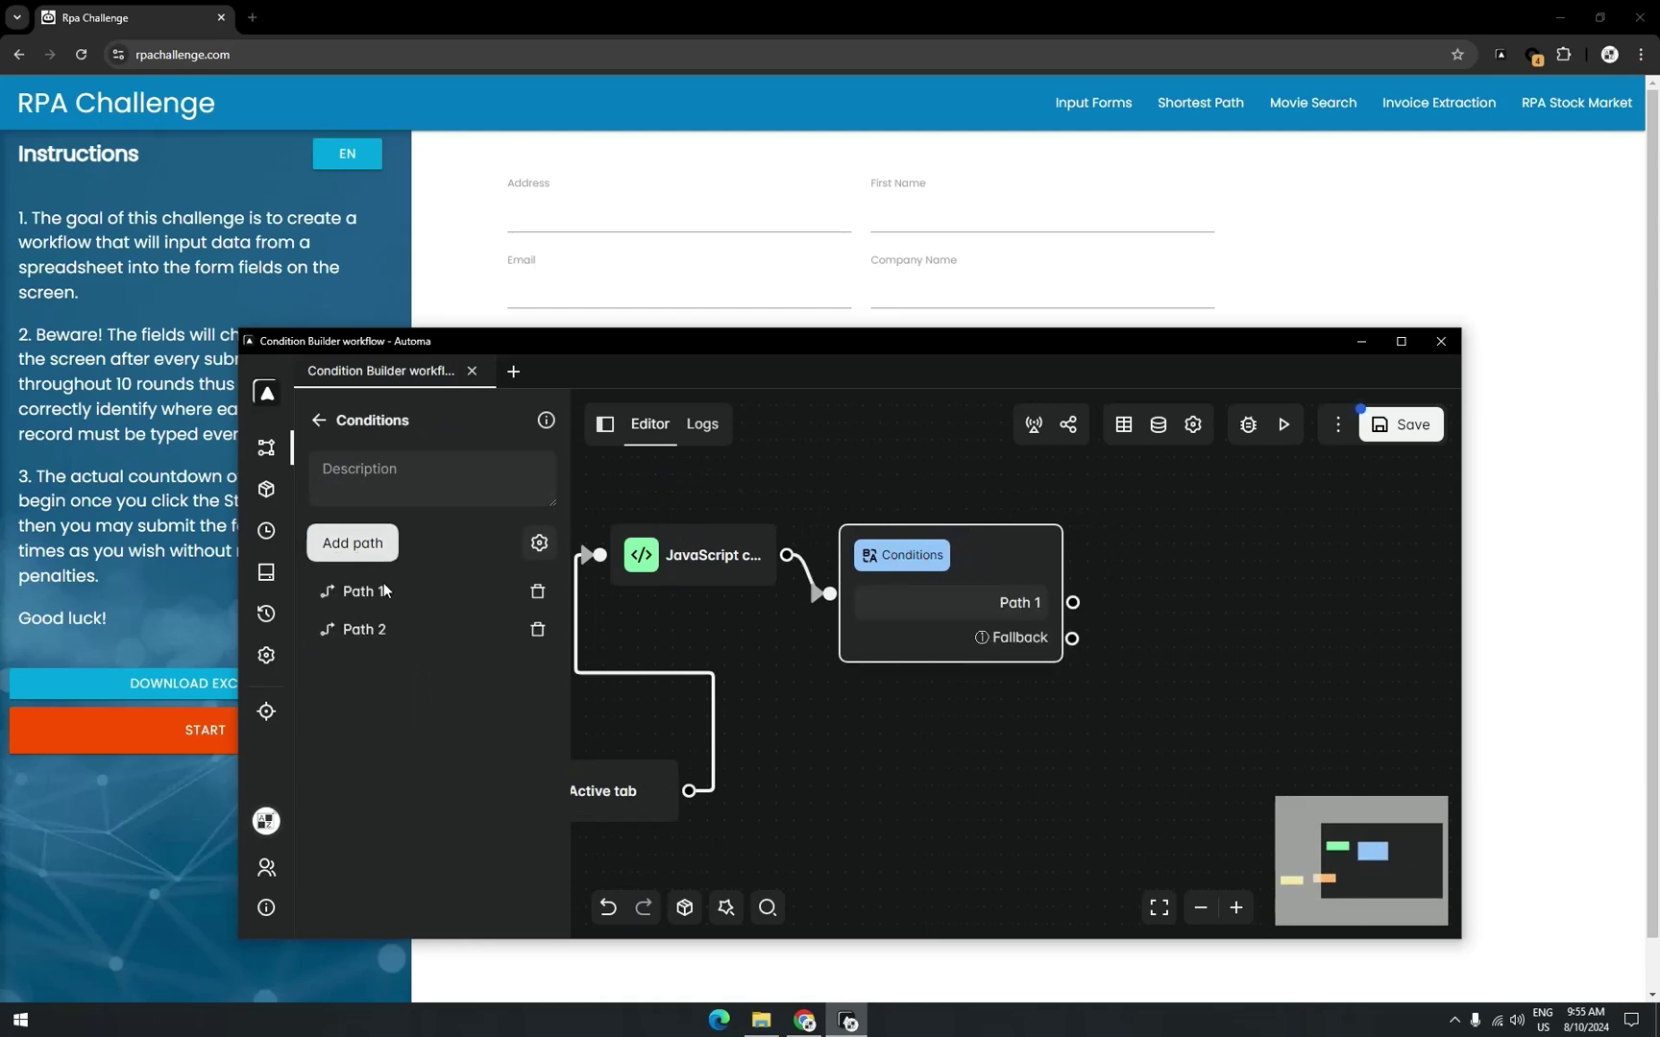
{"action": "left_click", "coordinate": [504, 595]}
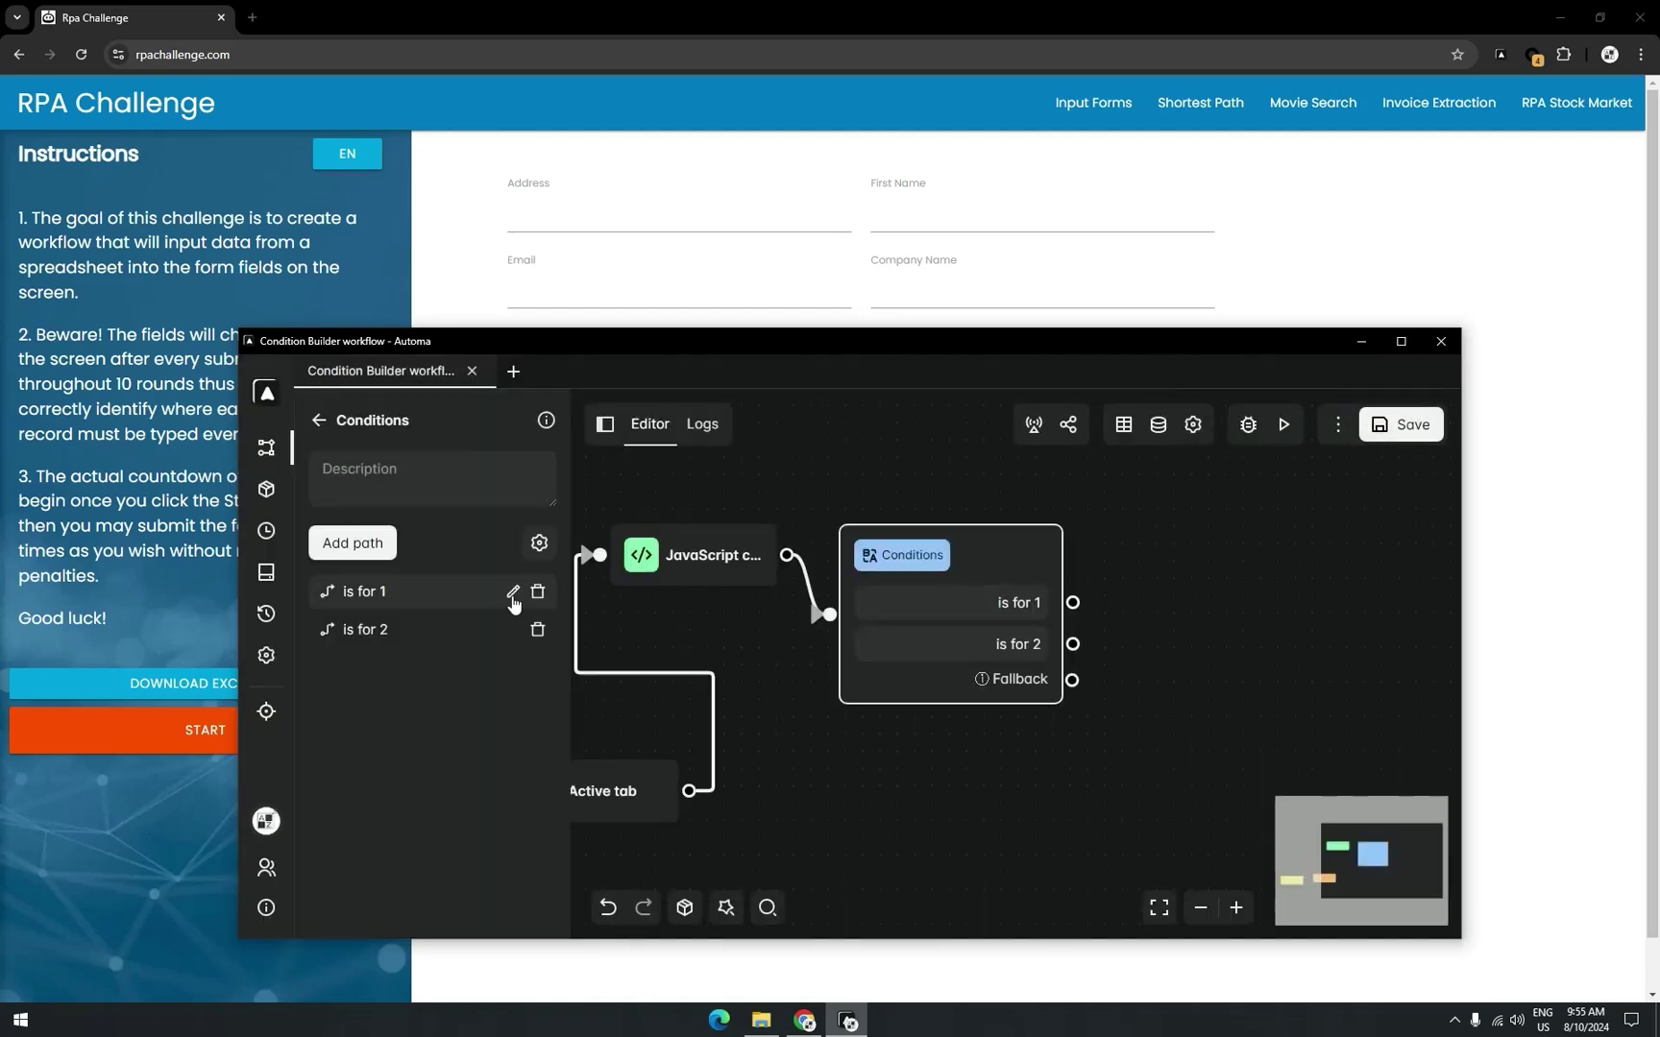
- Make 'is for 1' check {{variables@v}} Equals 1, then enter the compared value for 'is for 2'
{"action": "left_click", "coordinate": [514, 594]}
{"action": "left_click", "coordinate": [576, 496]}
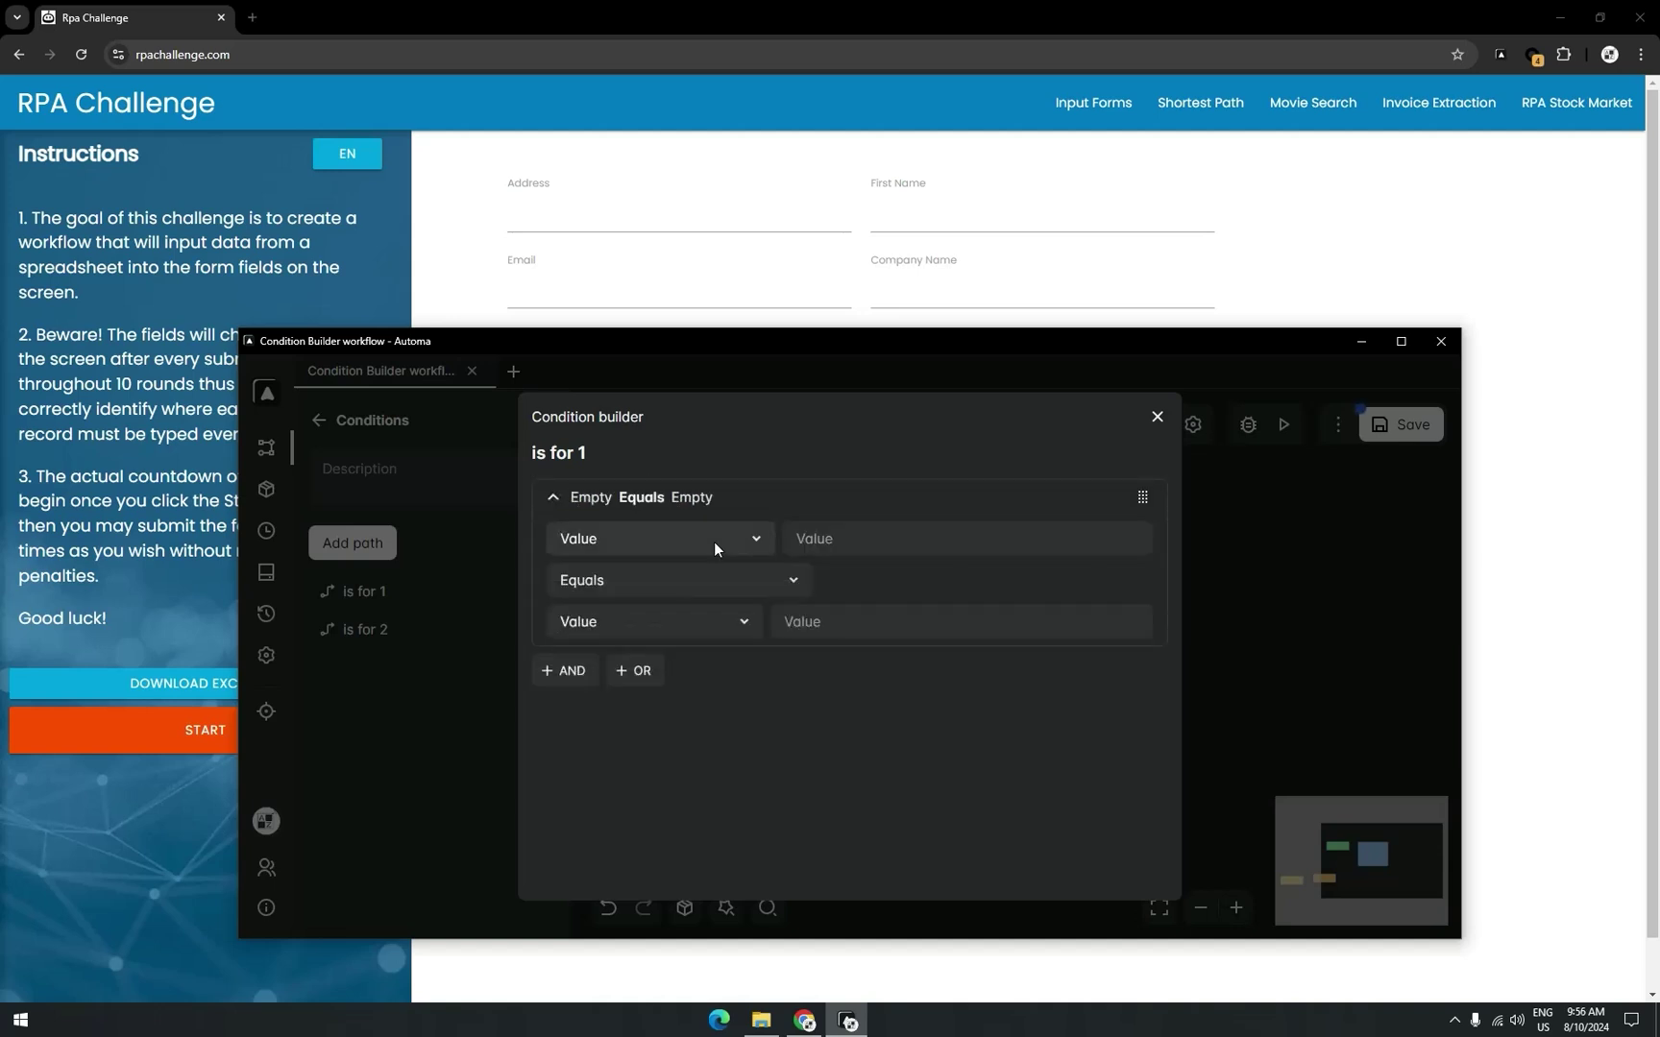
{"action": "left_click", "coordinate": [790, 537]}
{"action": "type", "text": "{{"}
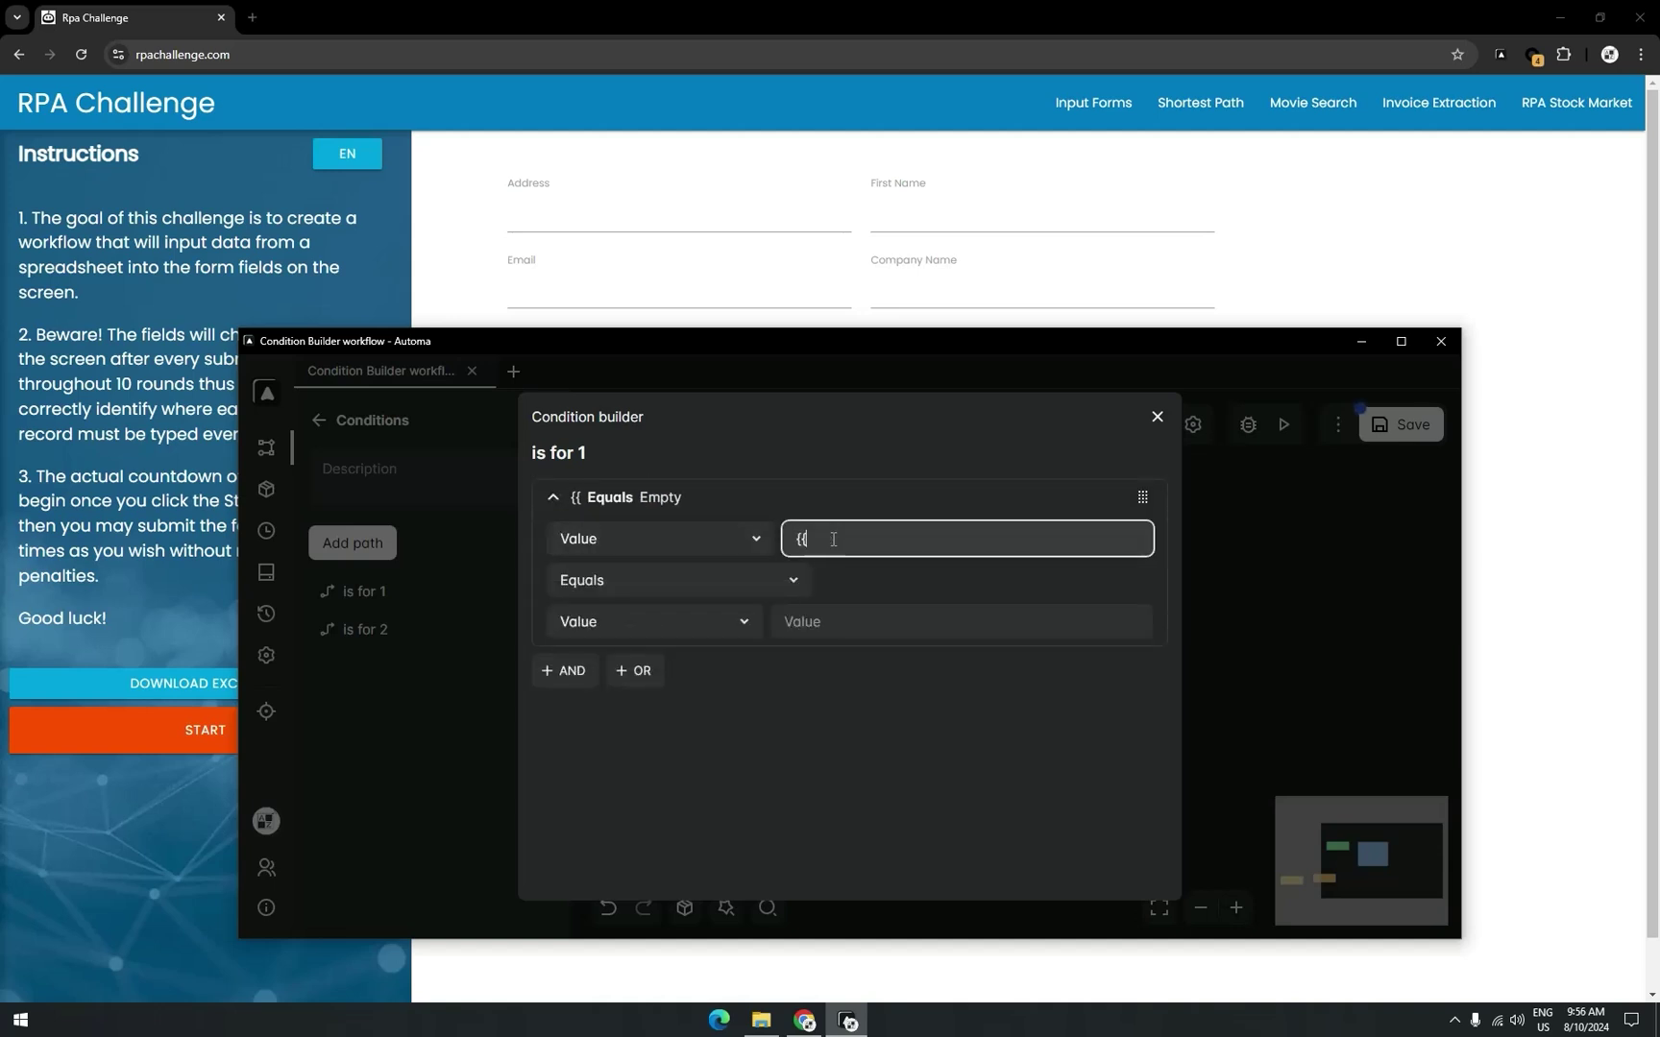
{"action": "type", "text": "variables@v}}"}
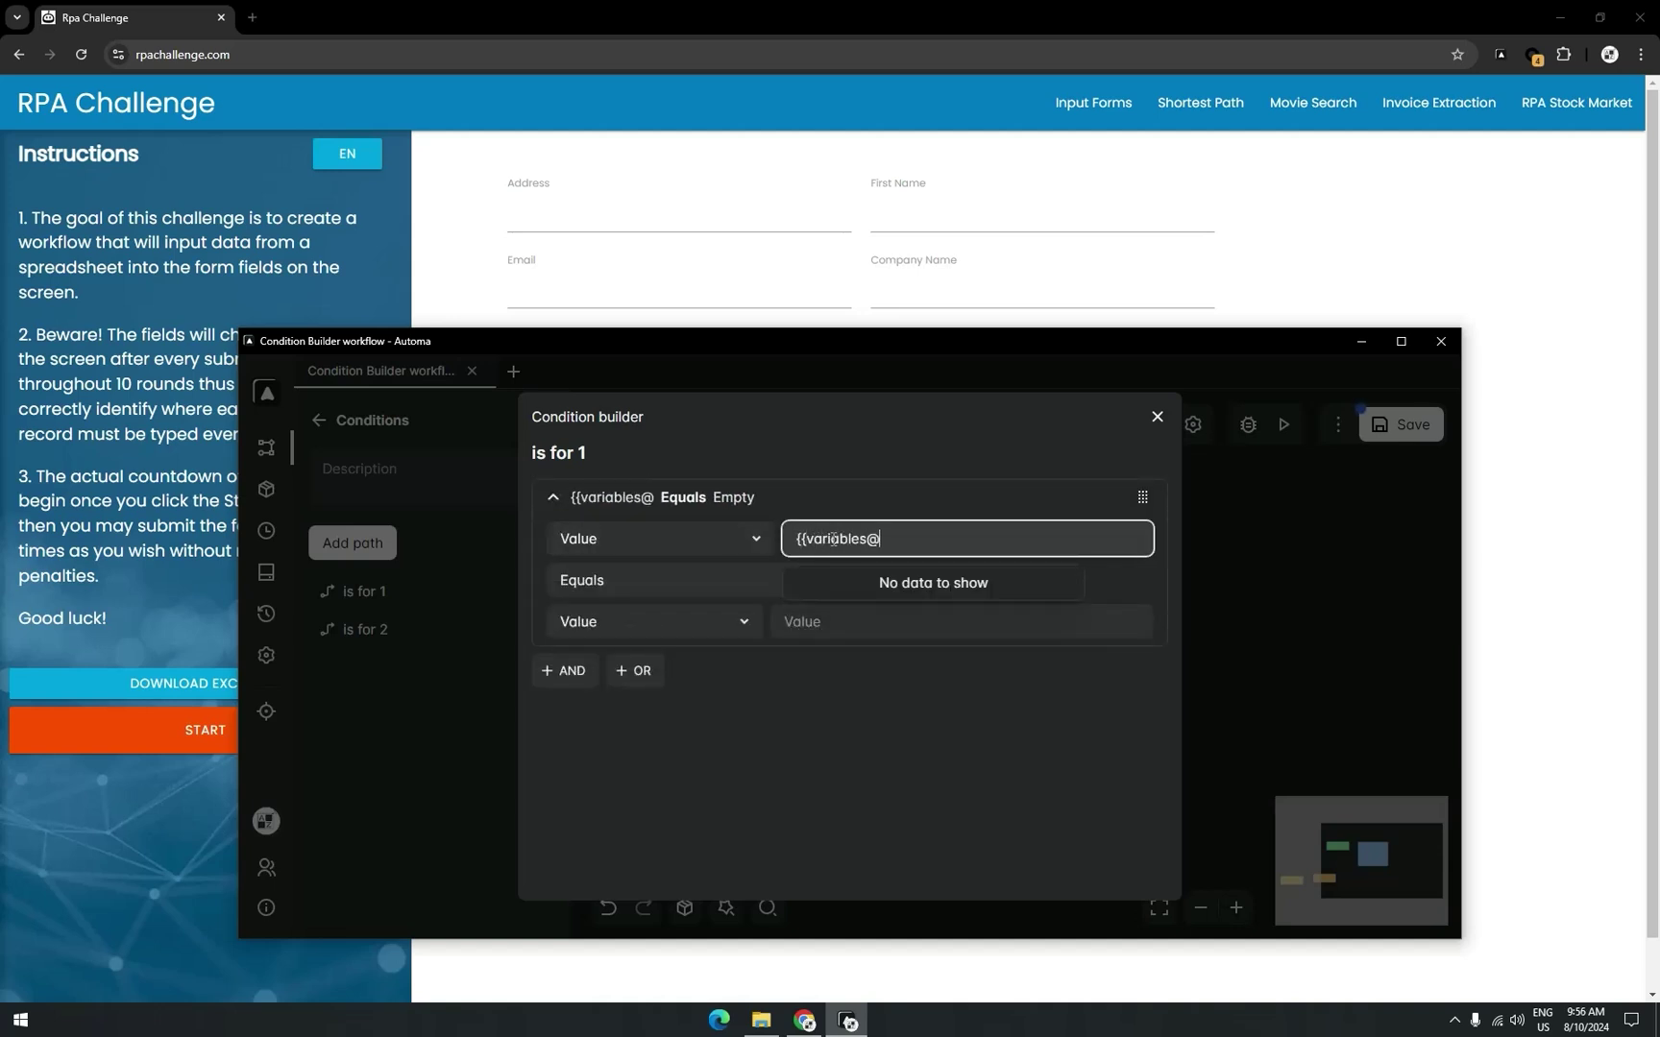
{"action": "key", "text": "Tab"}
{"action": "key", "text": "Tab"}
{"action": "type", "text": "1"}
{"action": "left_click", "coordinate": [675, 580]}
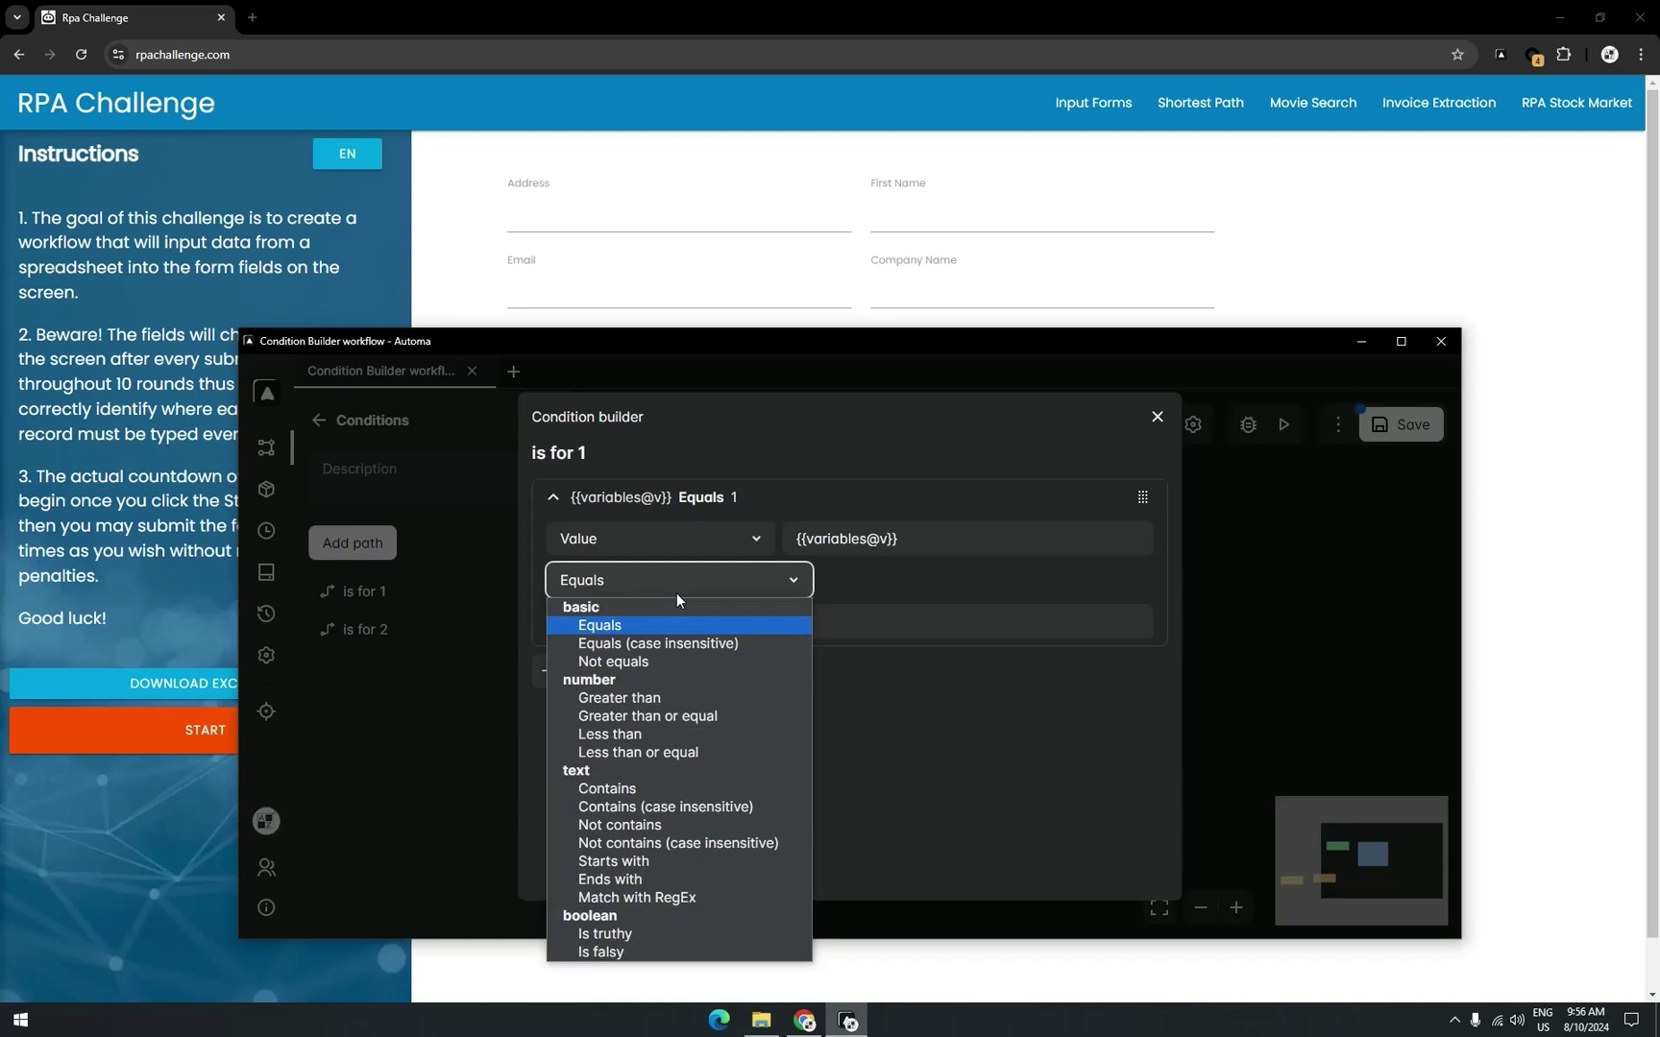
{"action": "left_click", "coordinate": [821, 634]}
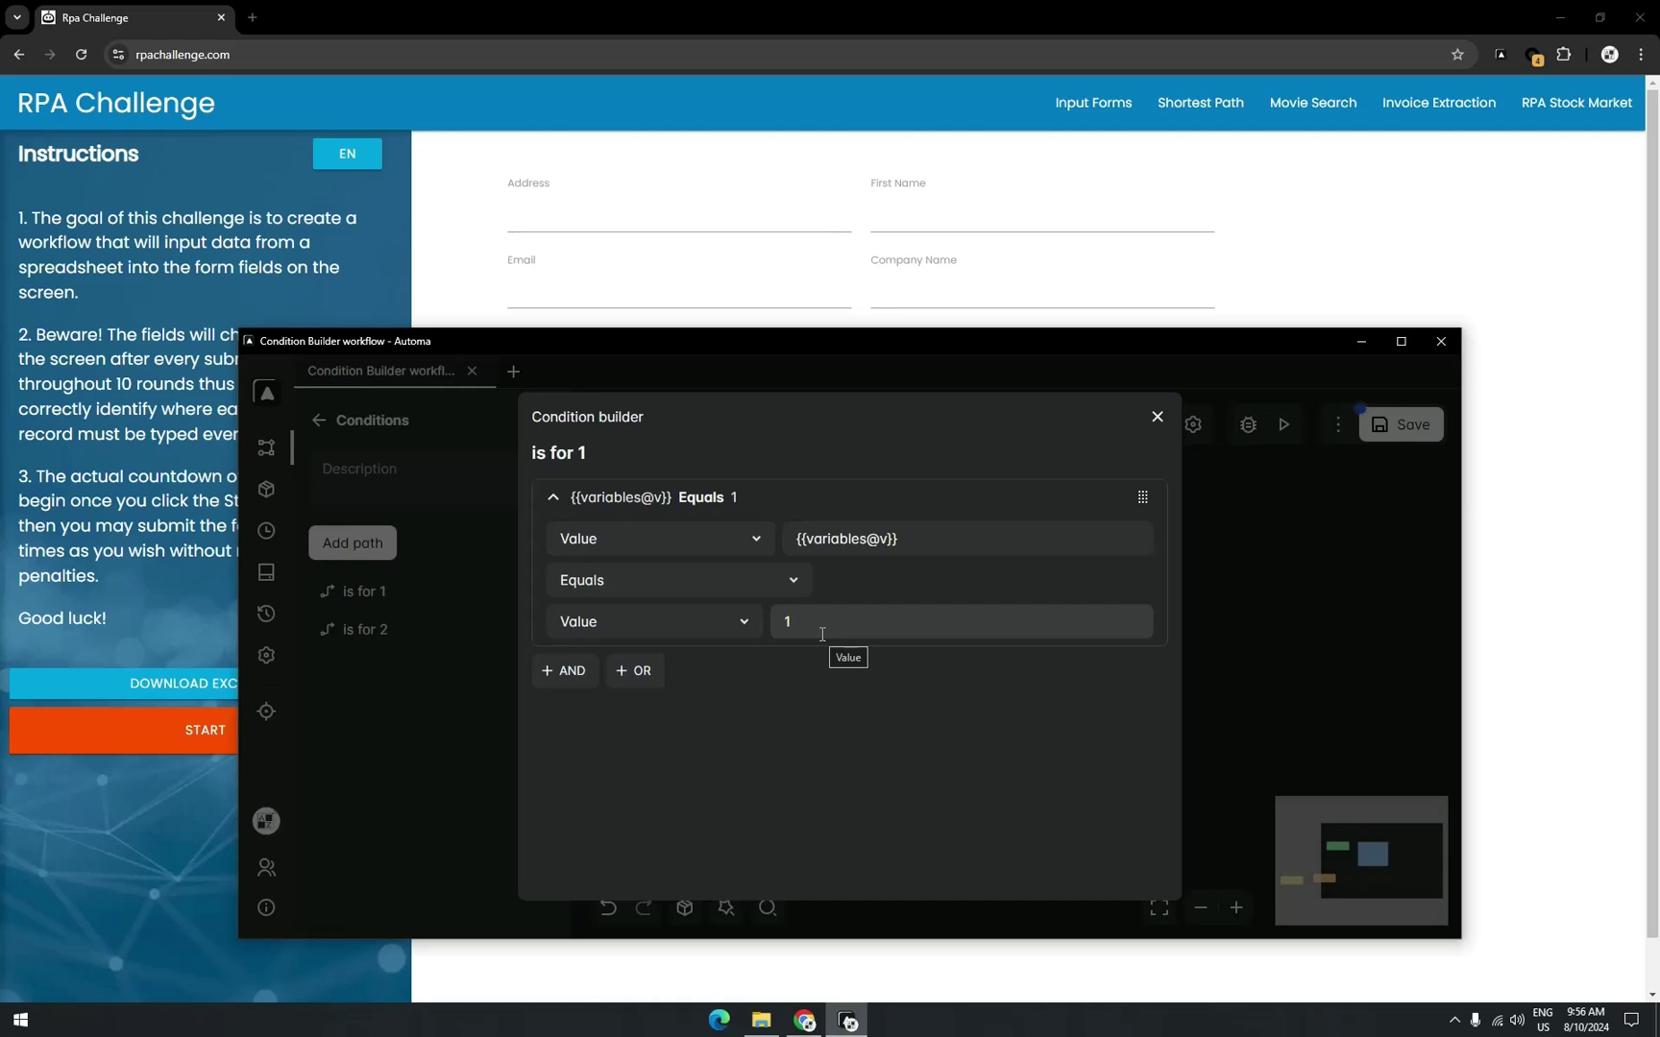
{"action": "left_click", "coordinate": [519, 631]}
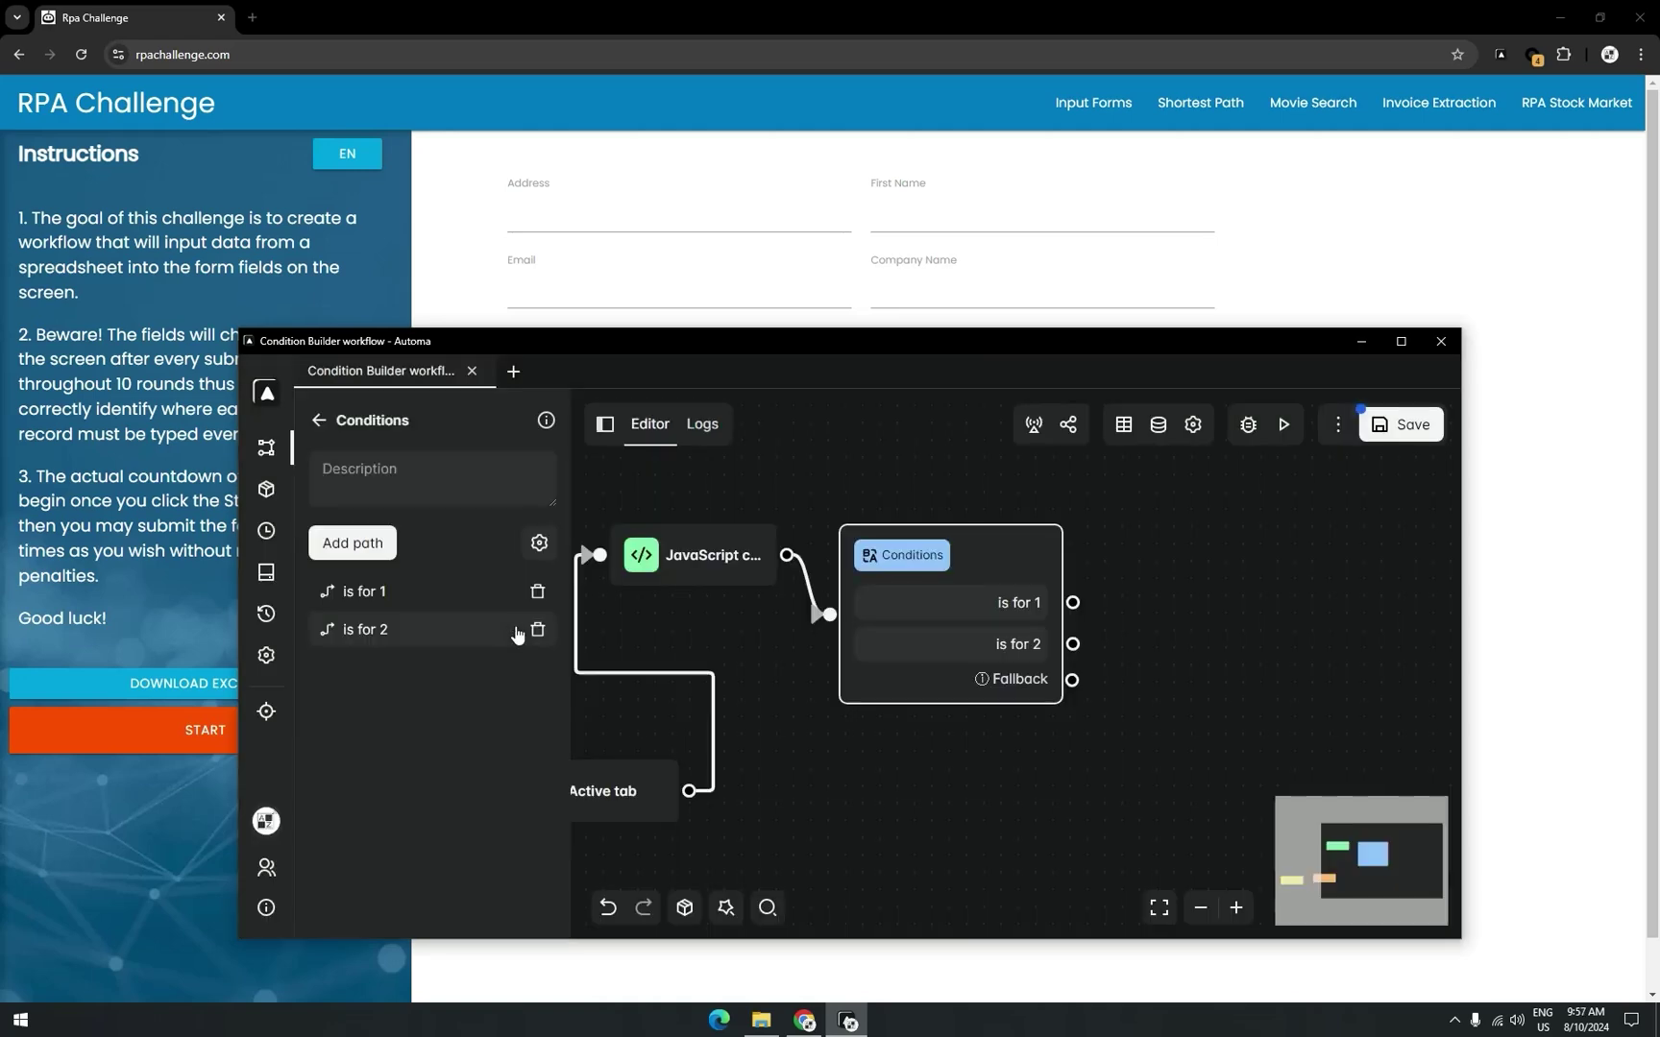
{"action": "left_click", "coordinate": [623, 508]}
{"action": "left_click", "coordinate": [921, 622]}
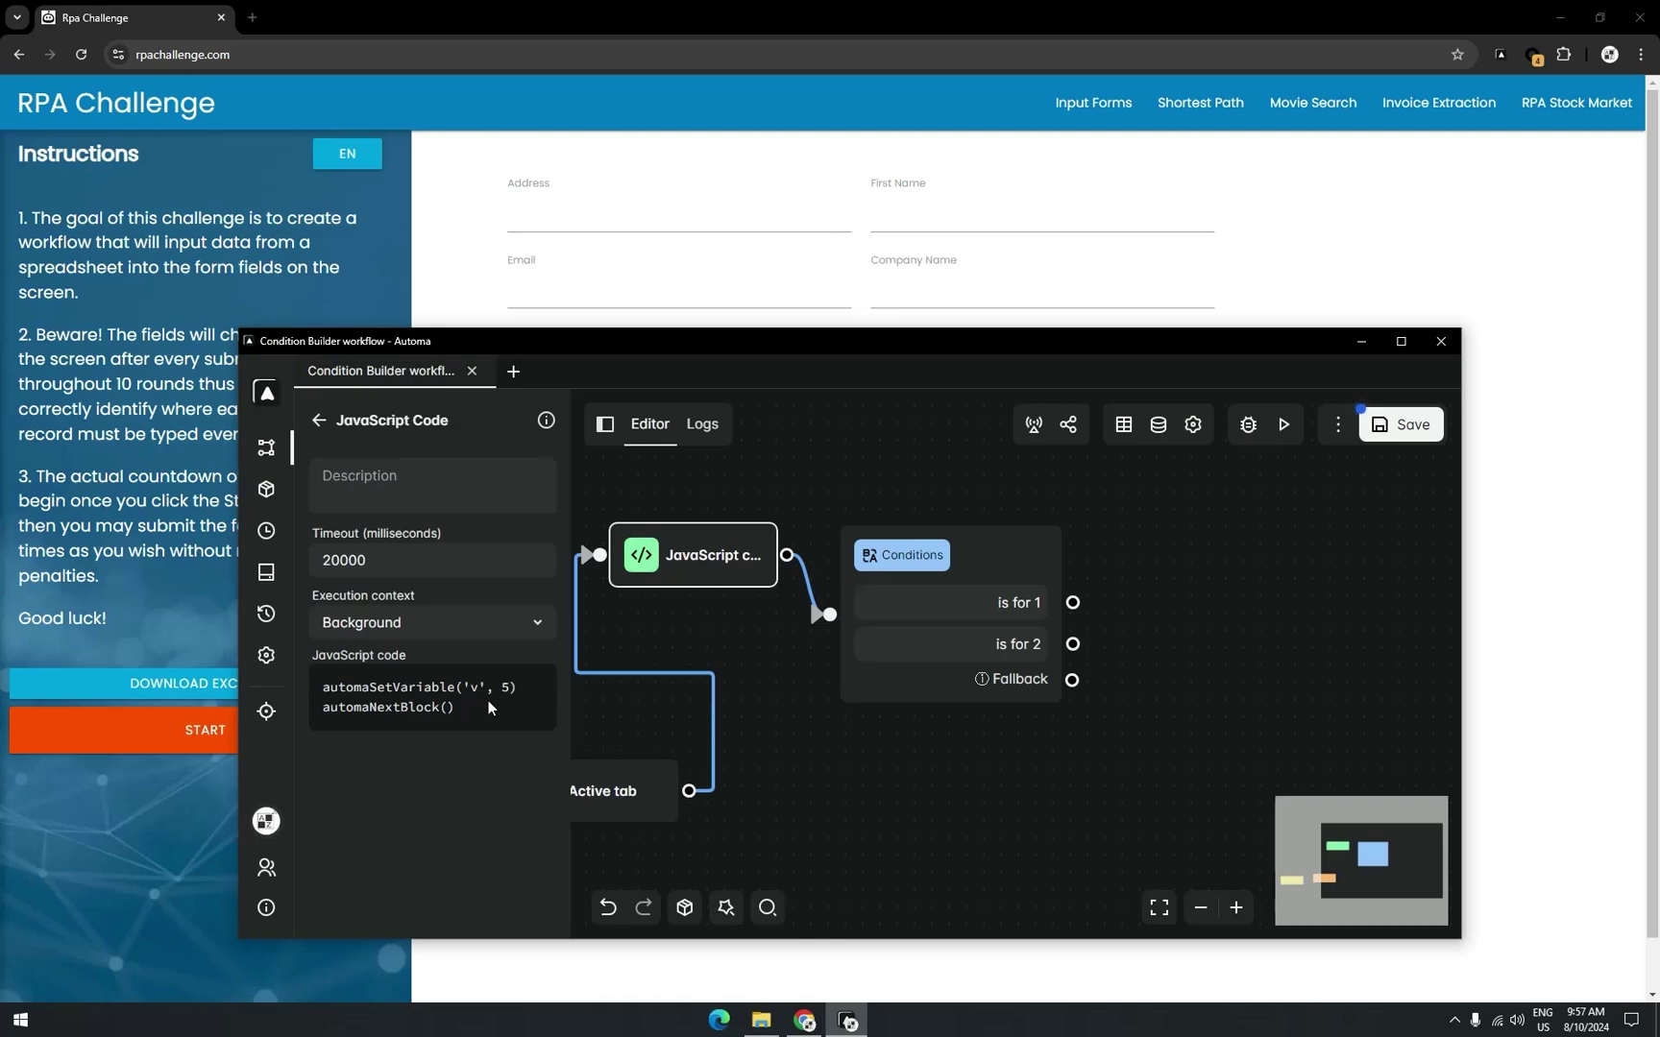
- Change the JavaScript to setVariable('v', 1)
{"action": "left_click", "coordinate": [487, 700]}
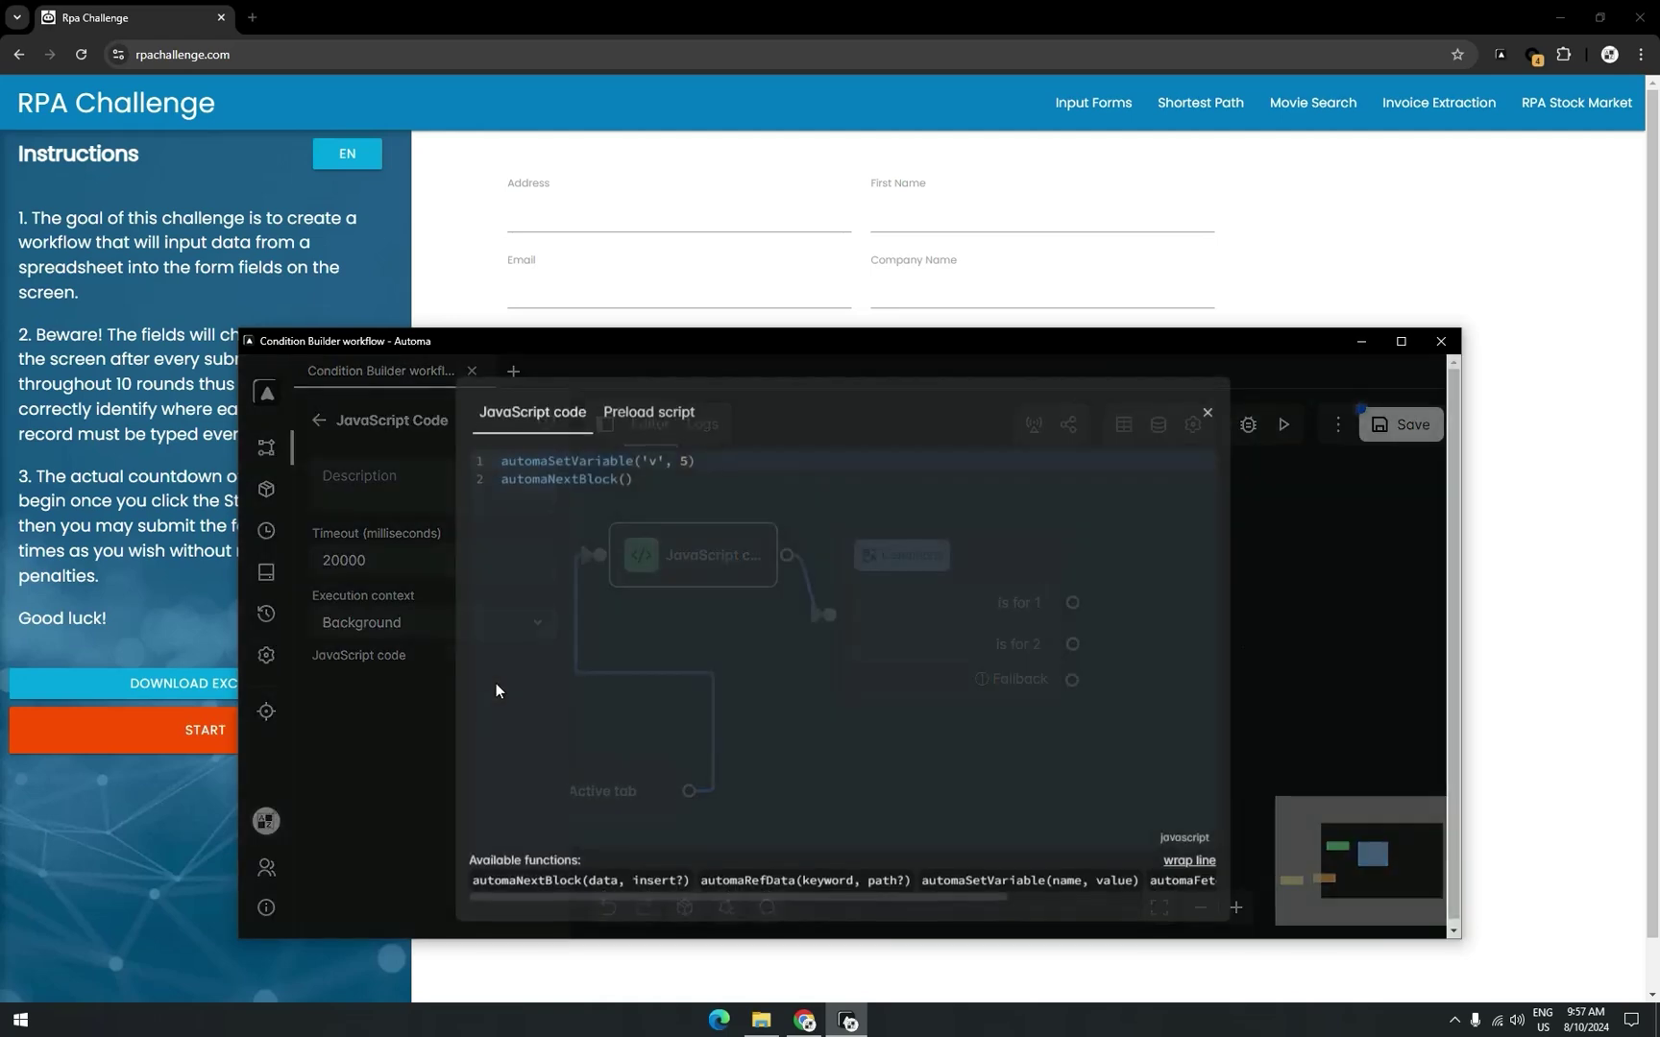
{"action": "left_click", "coordinate": [697, 459]}
{"action": "type", "text": "1"}
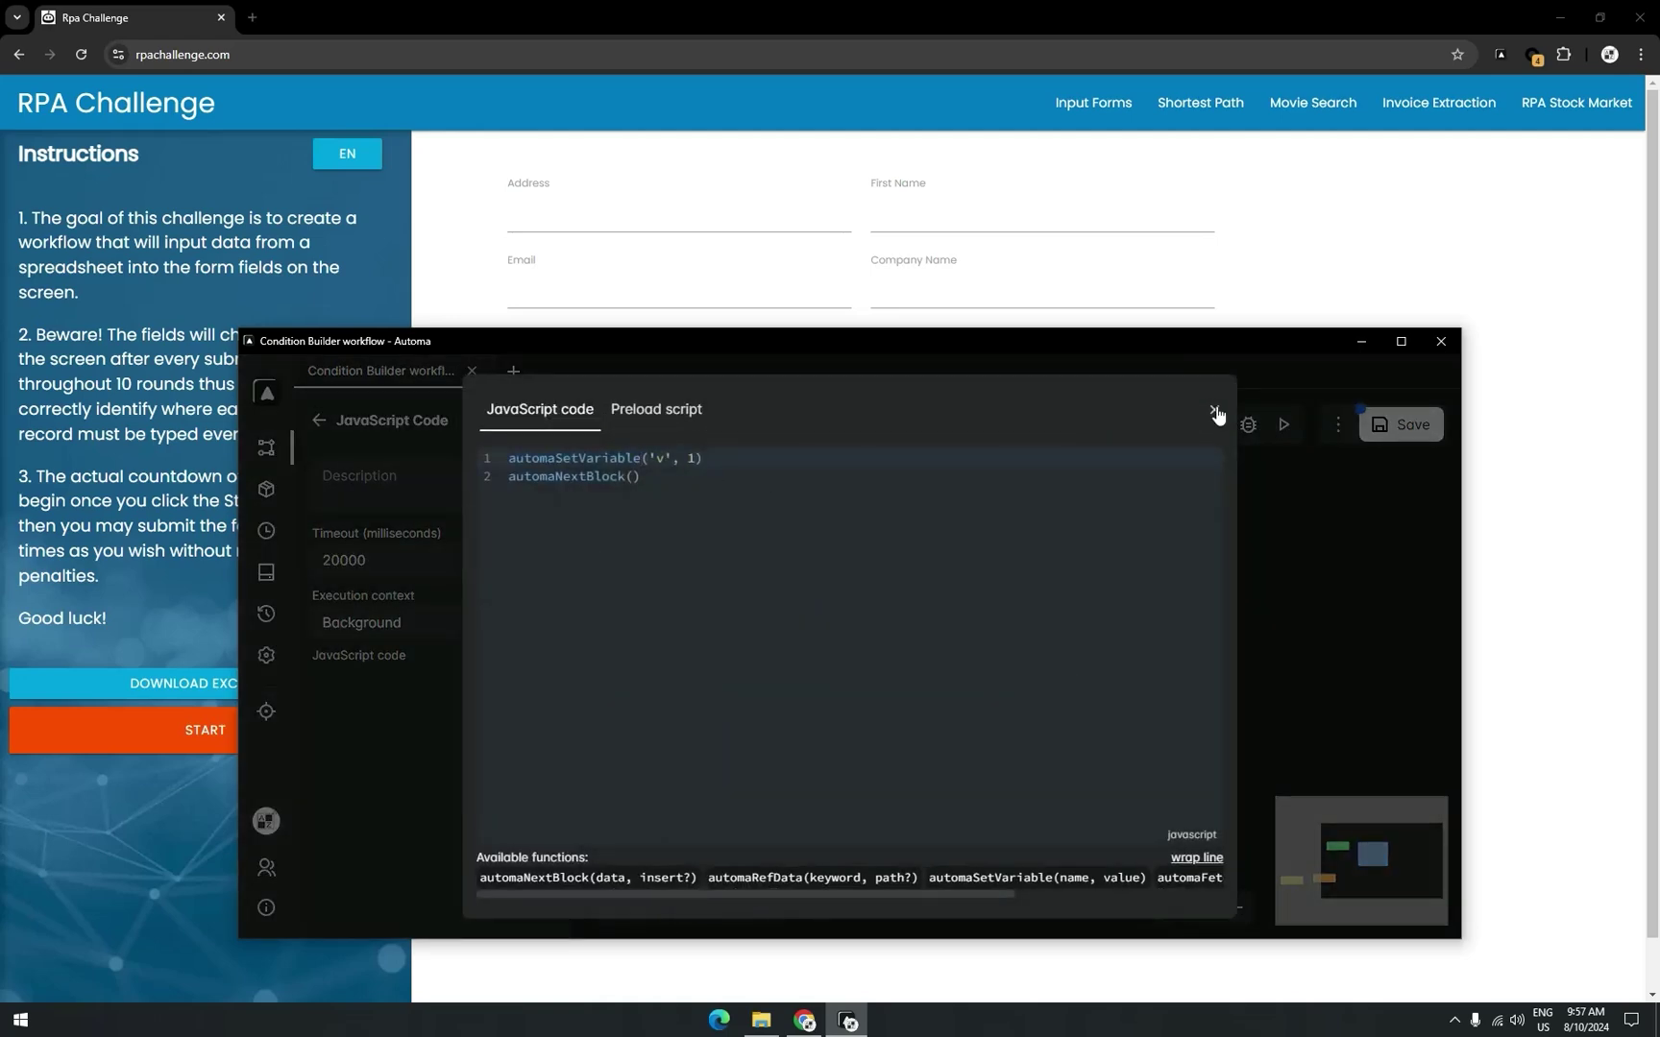
{"action": "left_click", "coordinate": [1214, 410]}
- Attach a Forms block to 'is for 1' filling the Email field with 'for 1 value', and duplicate it
{"action": "left_click", "coordinate": [319, 420]}
{"action": "type", "text": "form"}
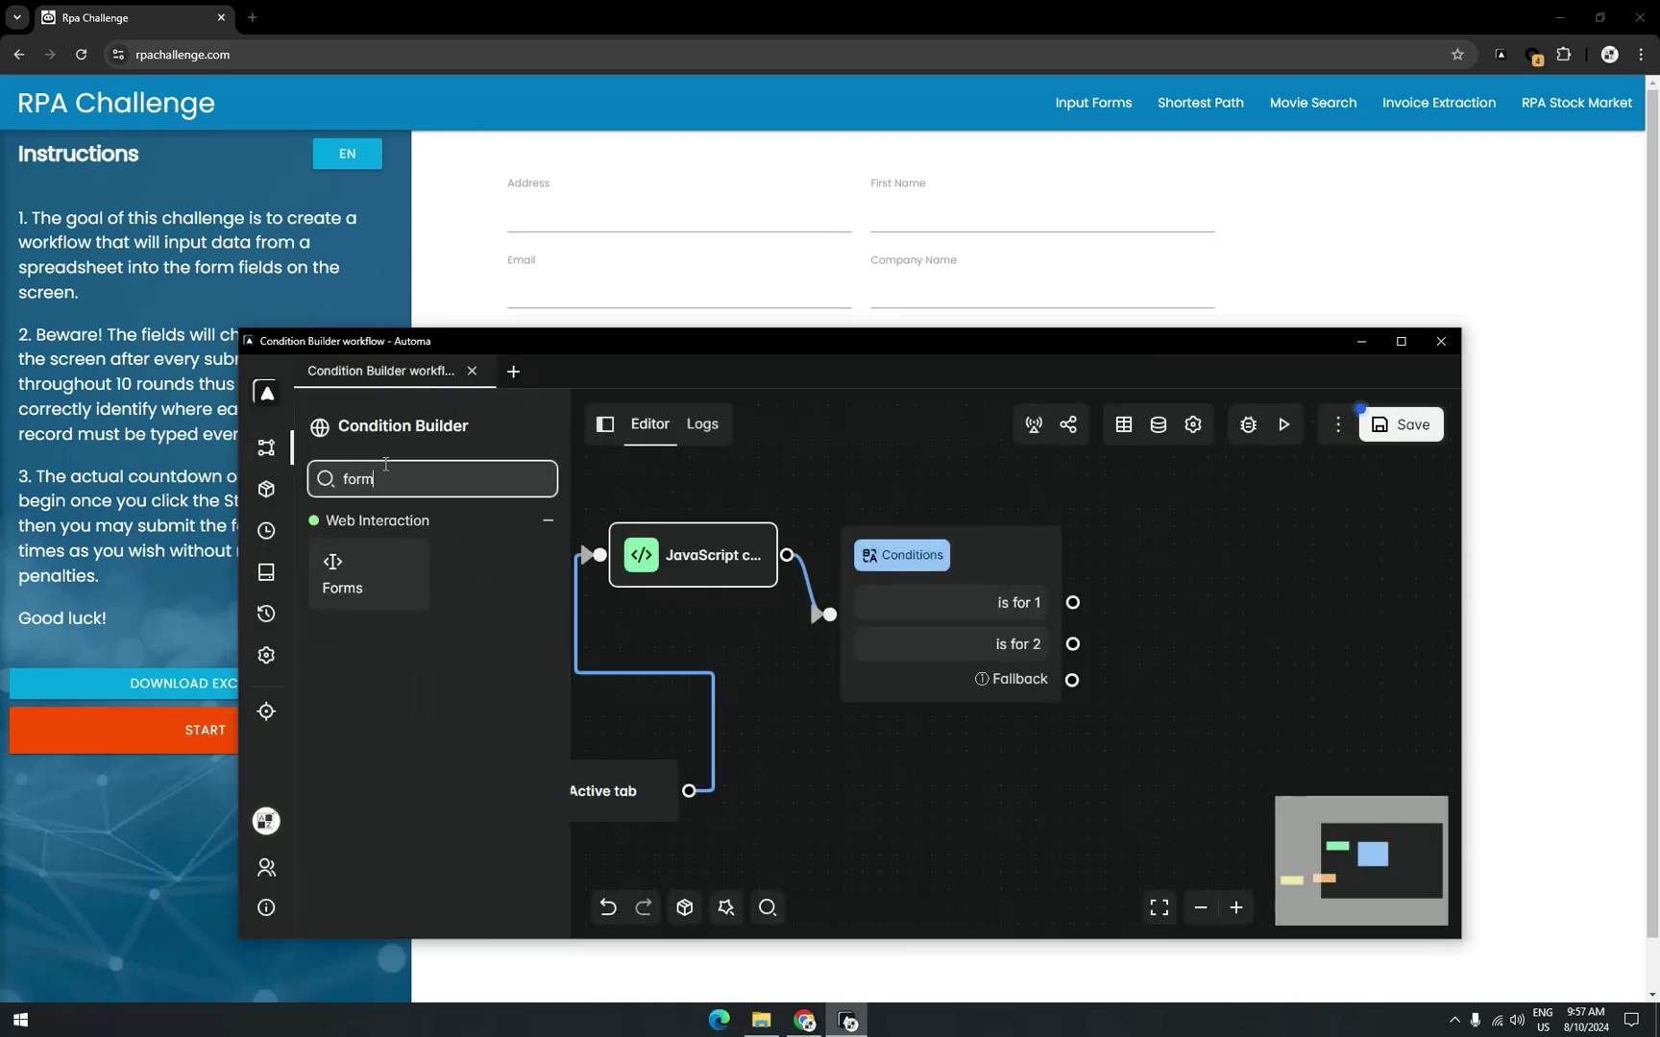
{"action": "left_click_drag", "start_coordinate": [343, 571], "coordinate": [1182, 561]}
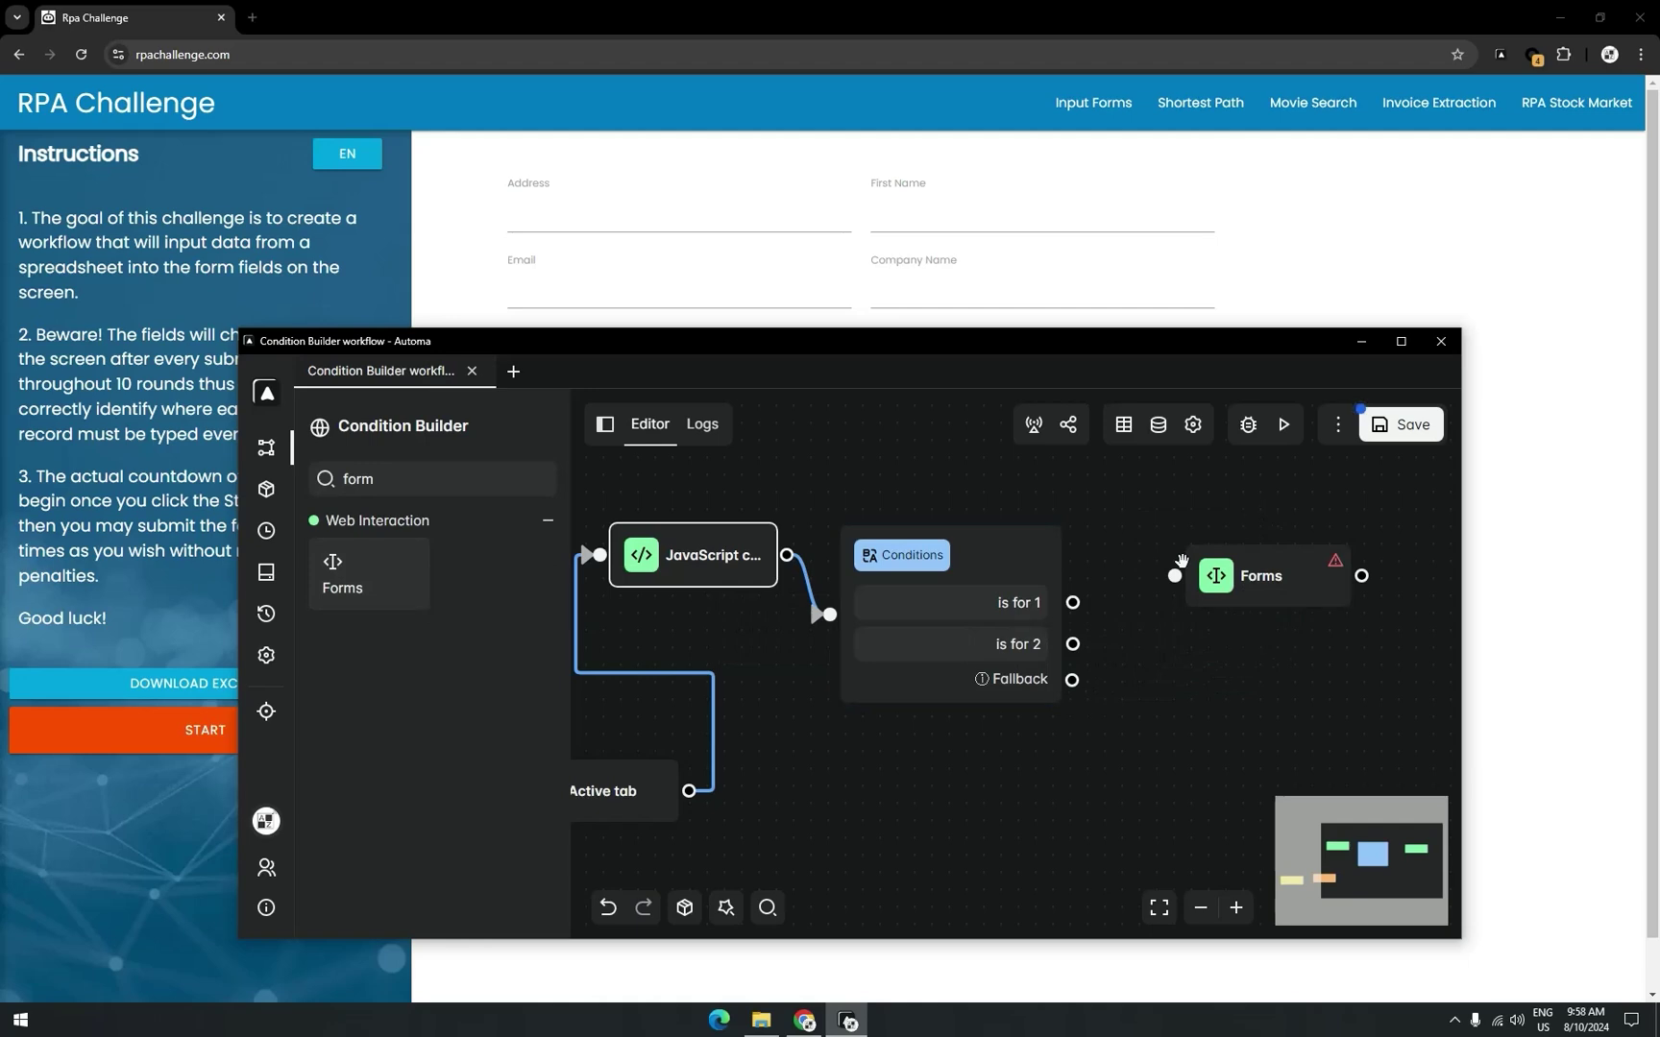
{"action": "left_click_drag", "start_coordinate": [1073, 602], "coordinate": [1174, 576]}
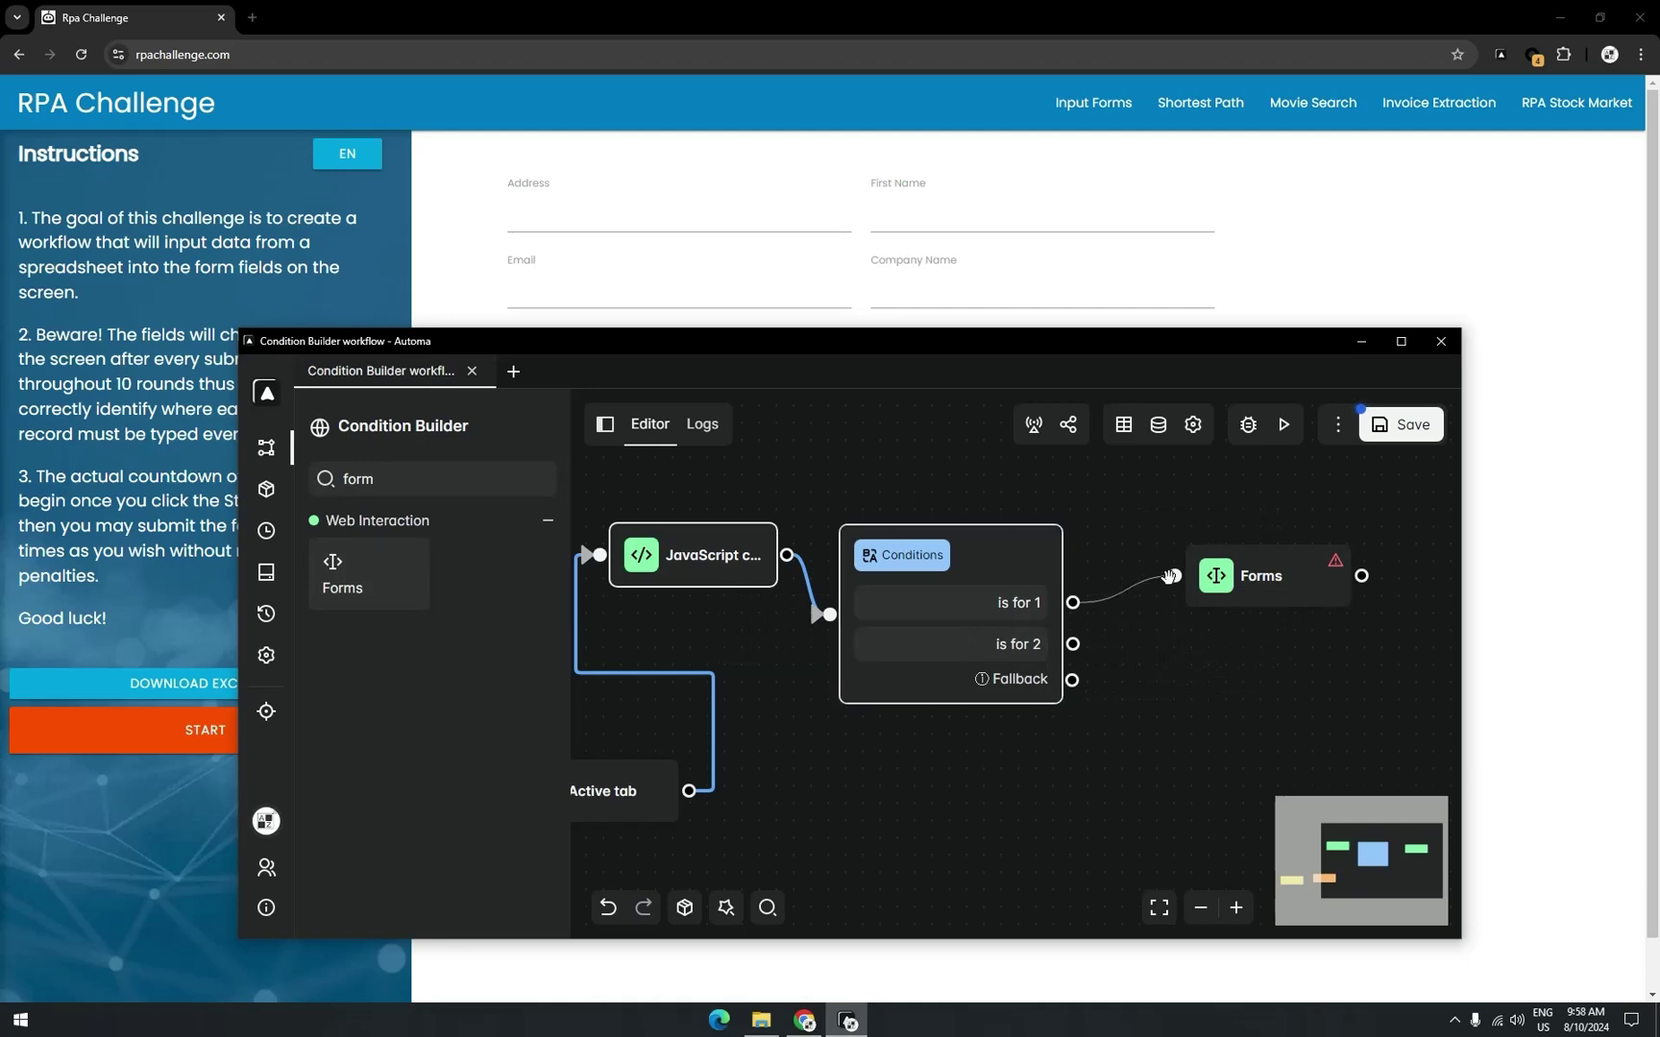
{"action": "left_click", "coordinate": [1203, 529]}
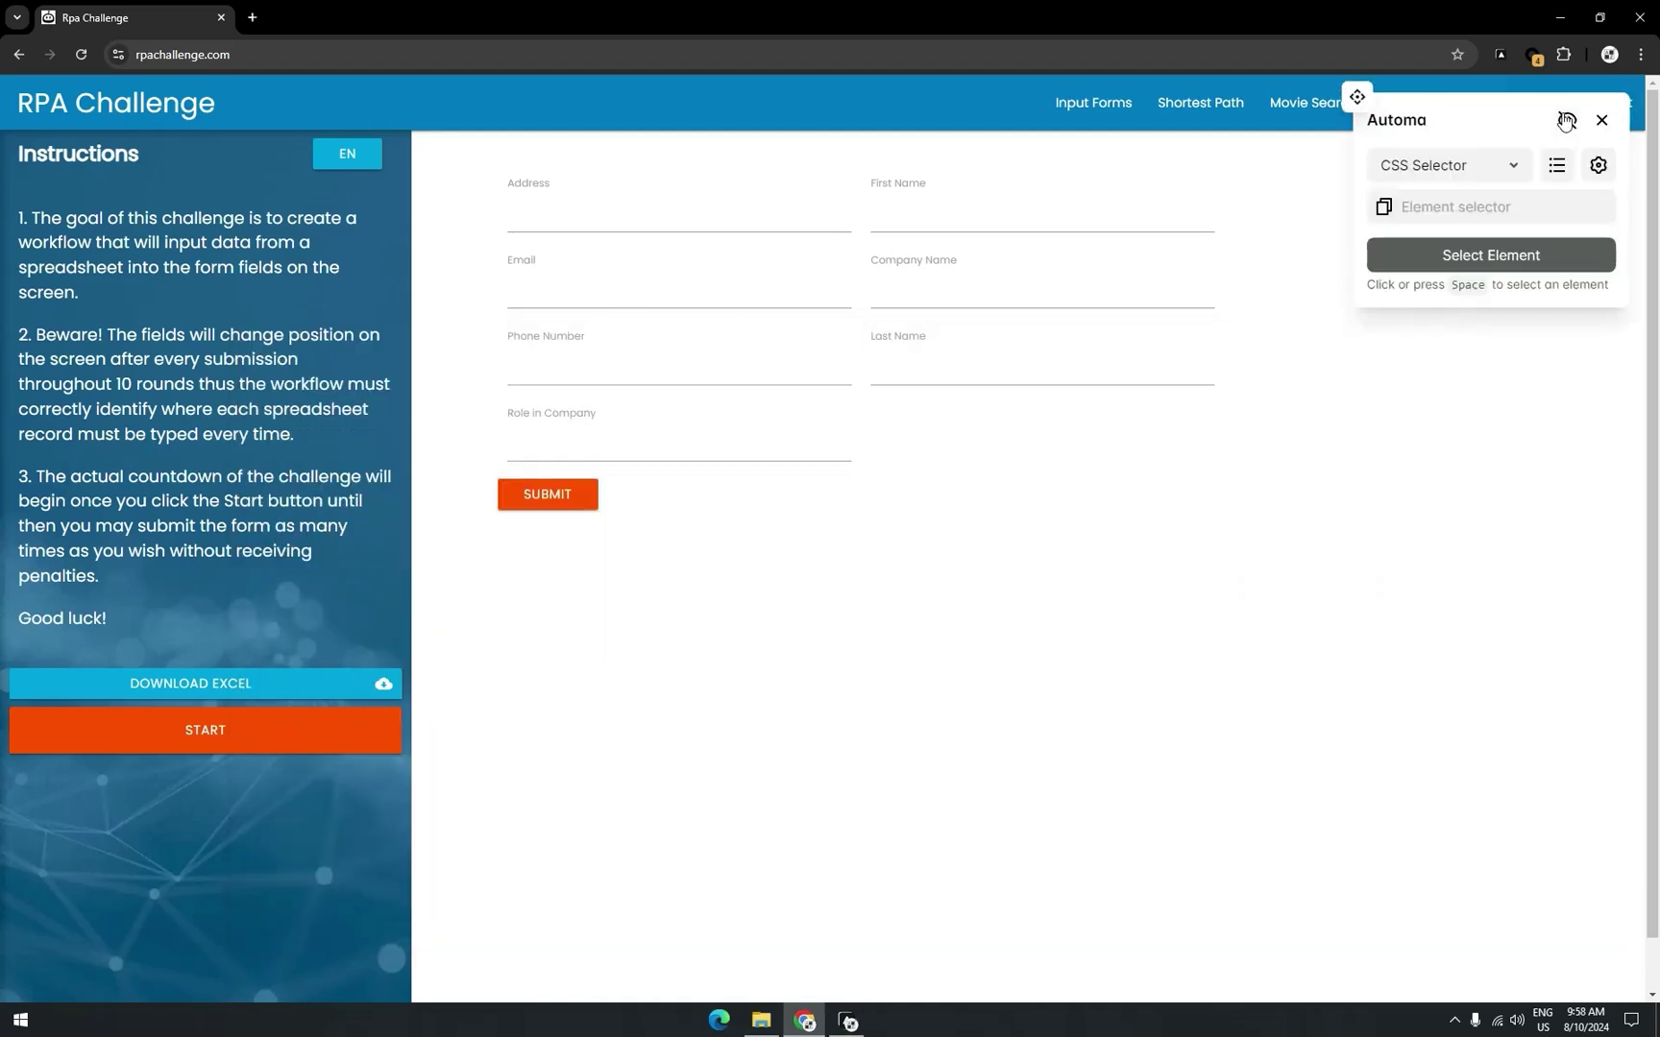
{"action": "left_click", "coordinate": [1602, 119]}
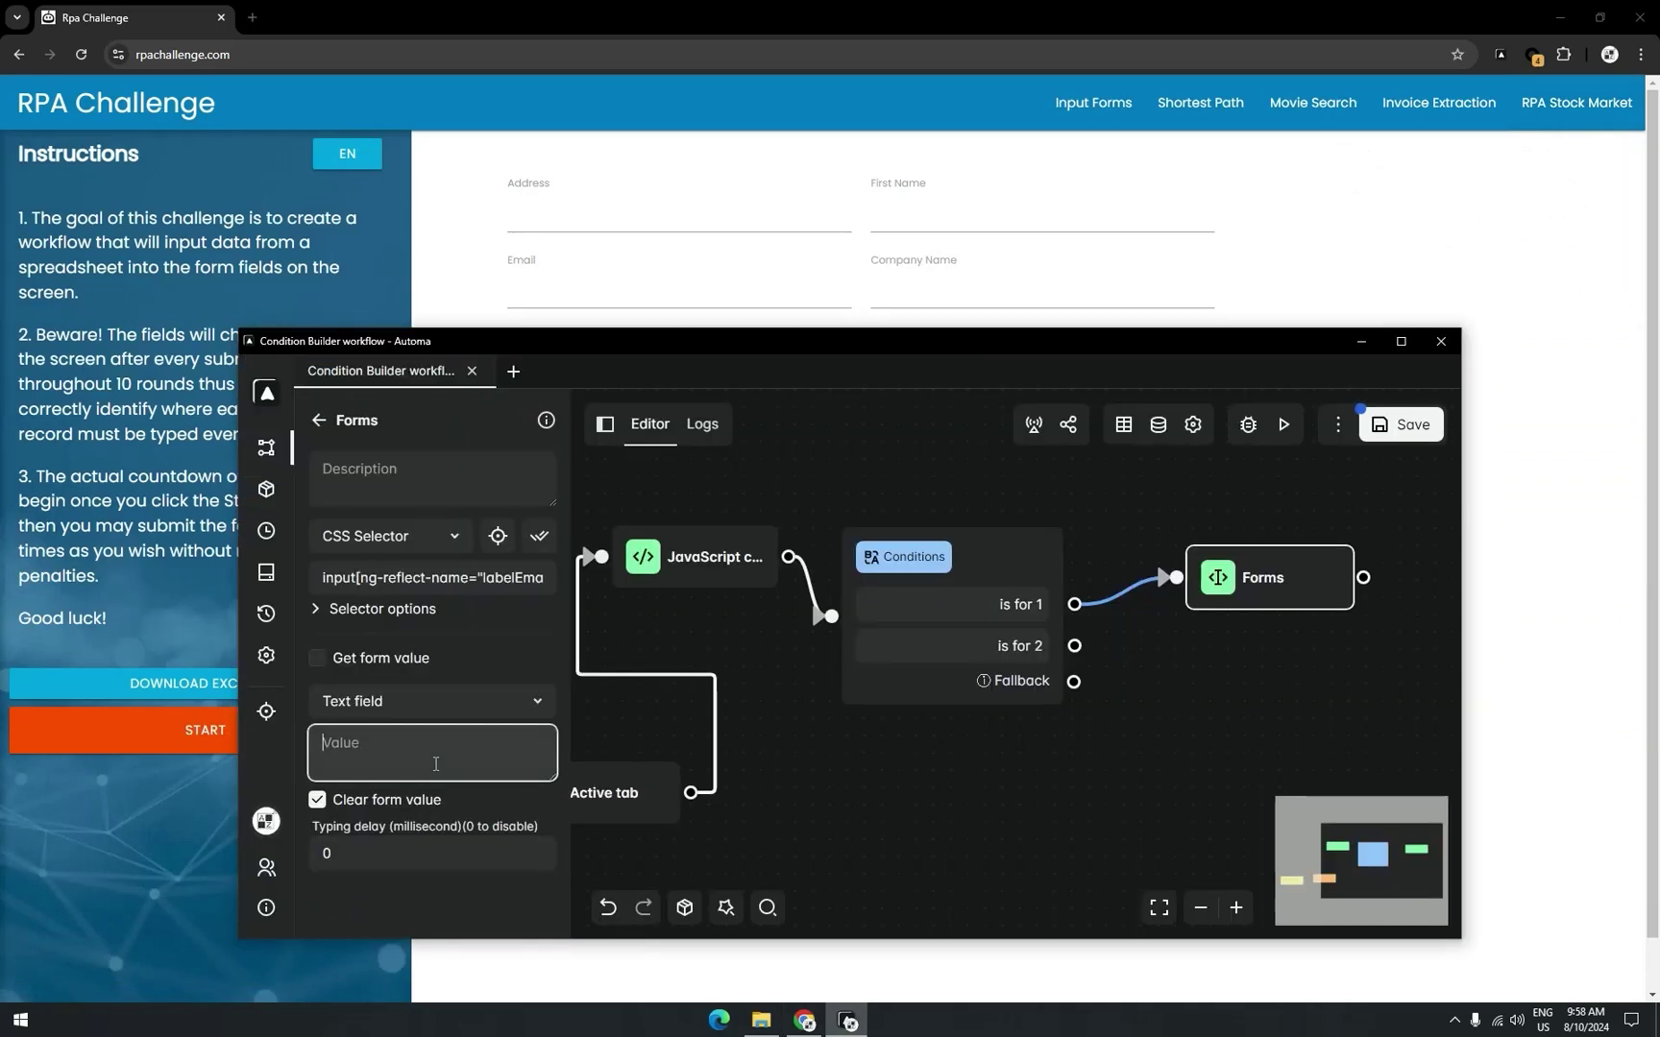
{"action": "type", "text": "for 1 value"}
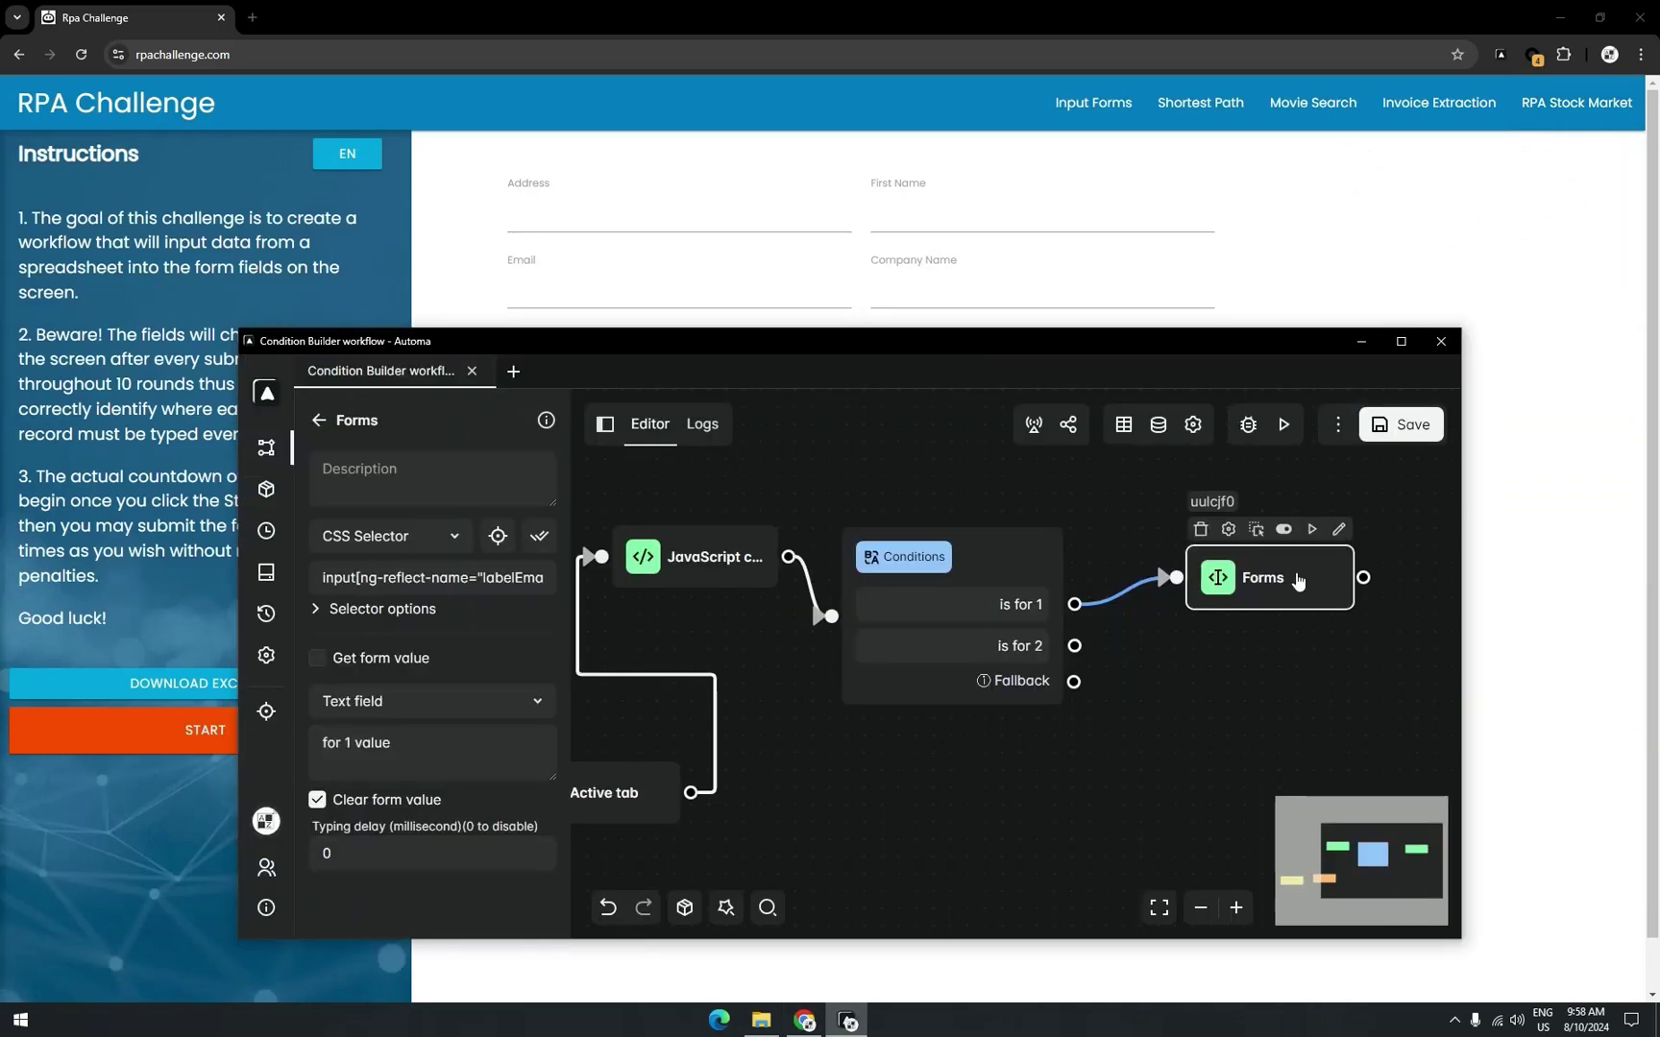
{"action": "key", "text": "ctrl+c"}
{"action": "key", "text": "ctrl+v"}
- Link 'is for 2' to the duplicate Forms block and change its value to 'for 2 value'
{"action": "left_click_drag", "start_coordinate": [1073, 644], "coordinate": [1176, 666]}
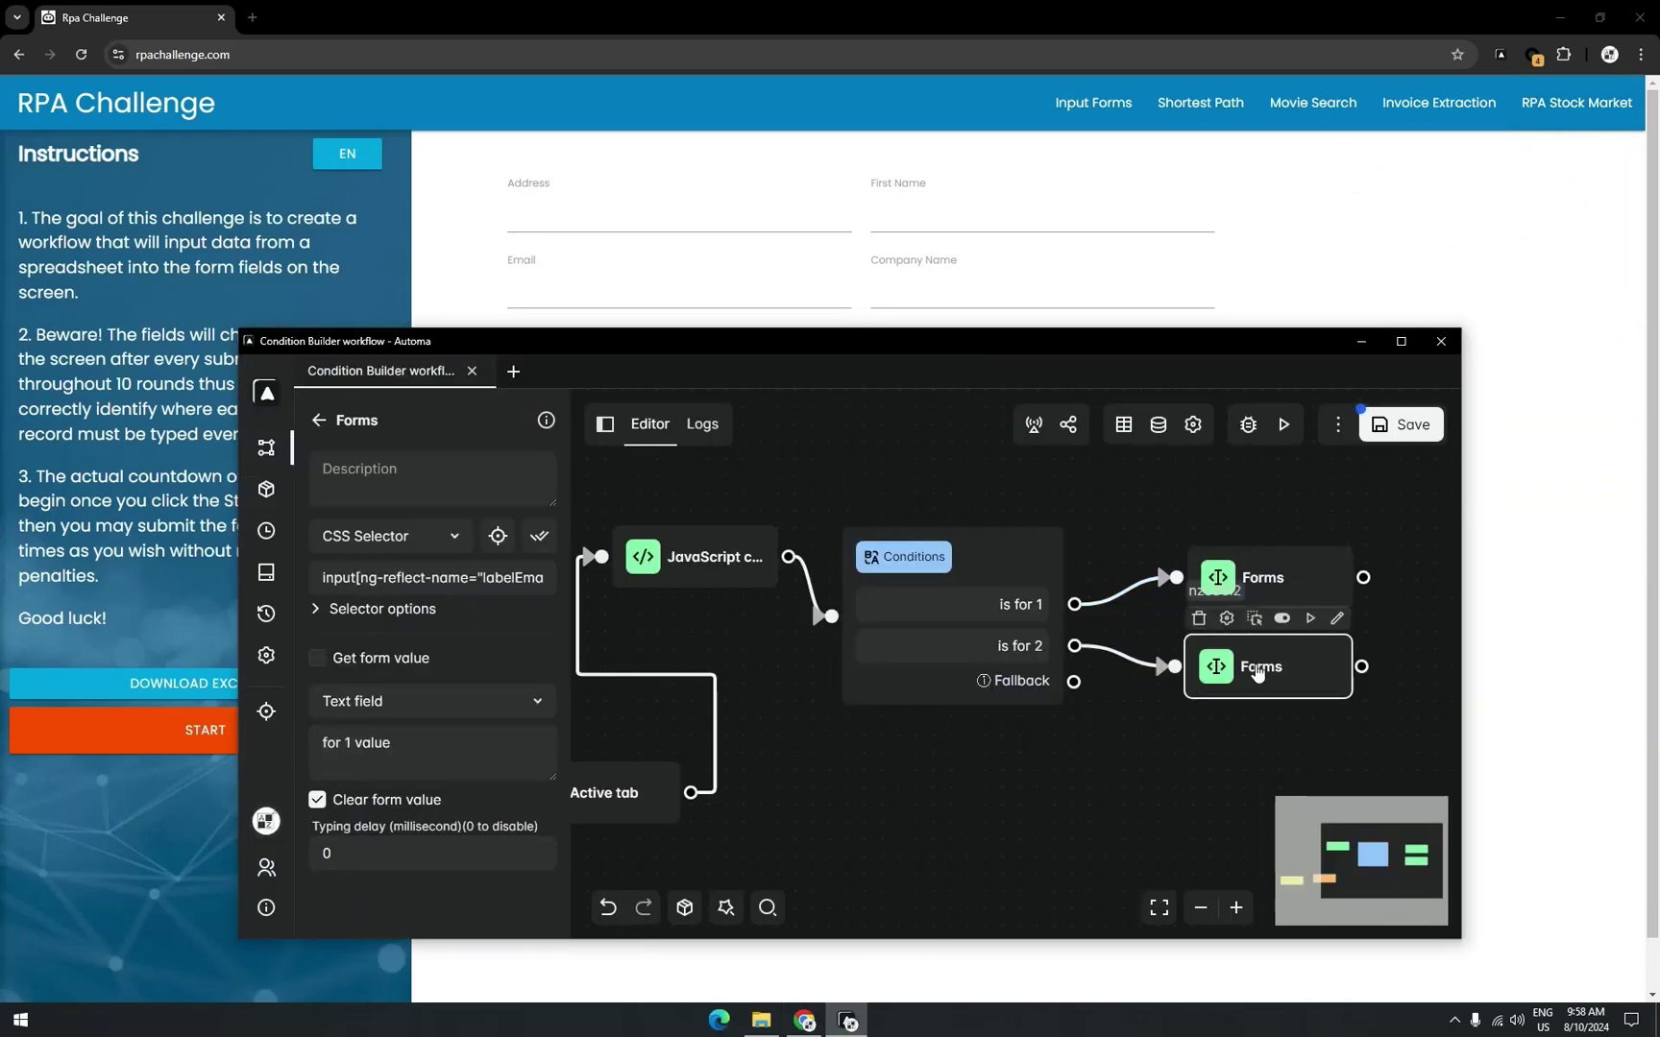
{"action": "left_click", "coordinate": [352, 750]}
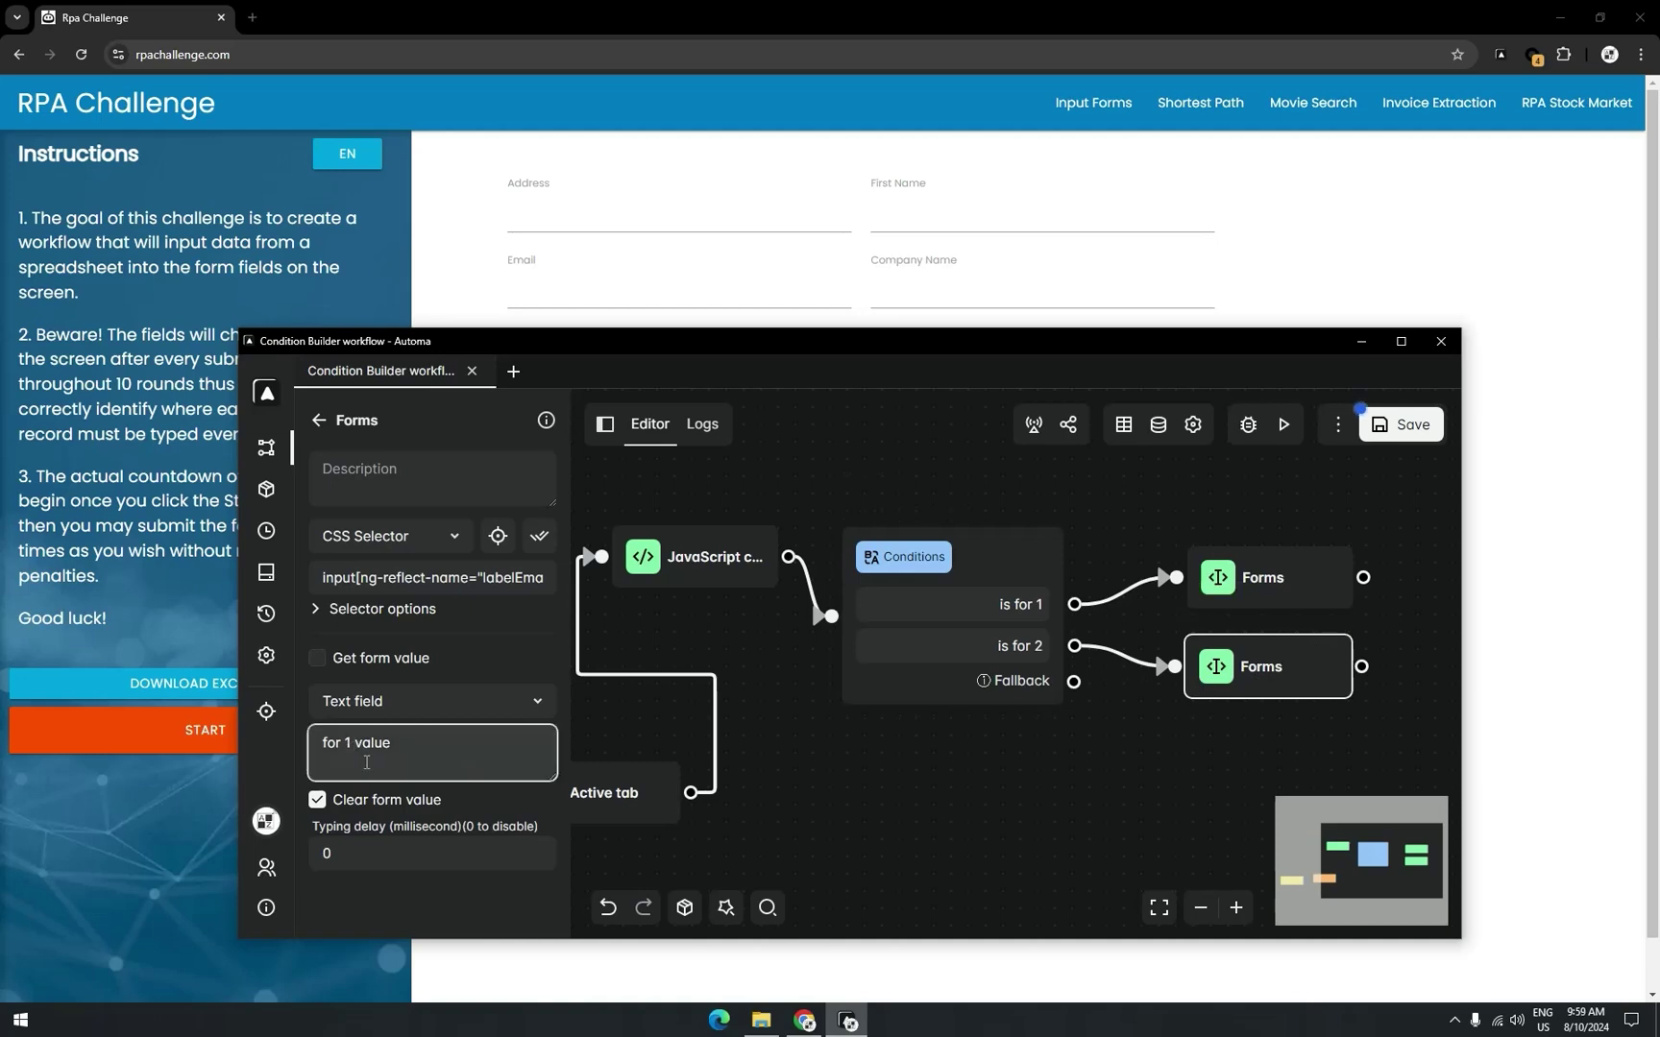
{"action": "key", "text": "BackSpace"}
{"action": "type", "text": "2"}
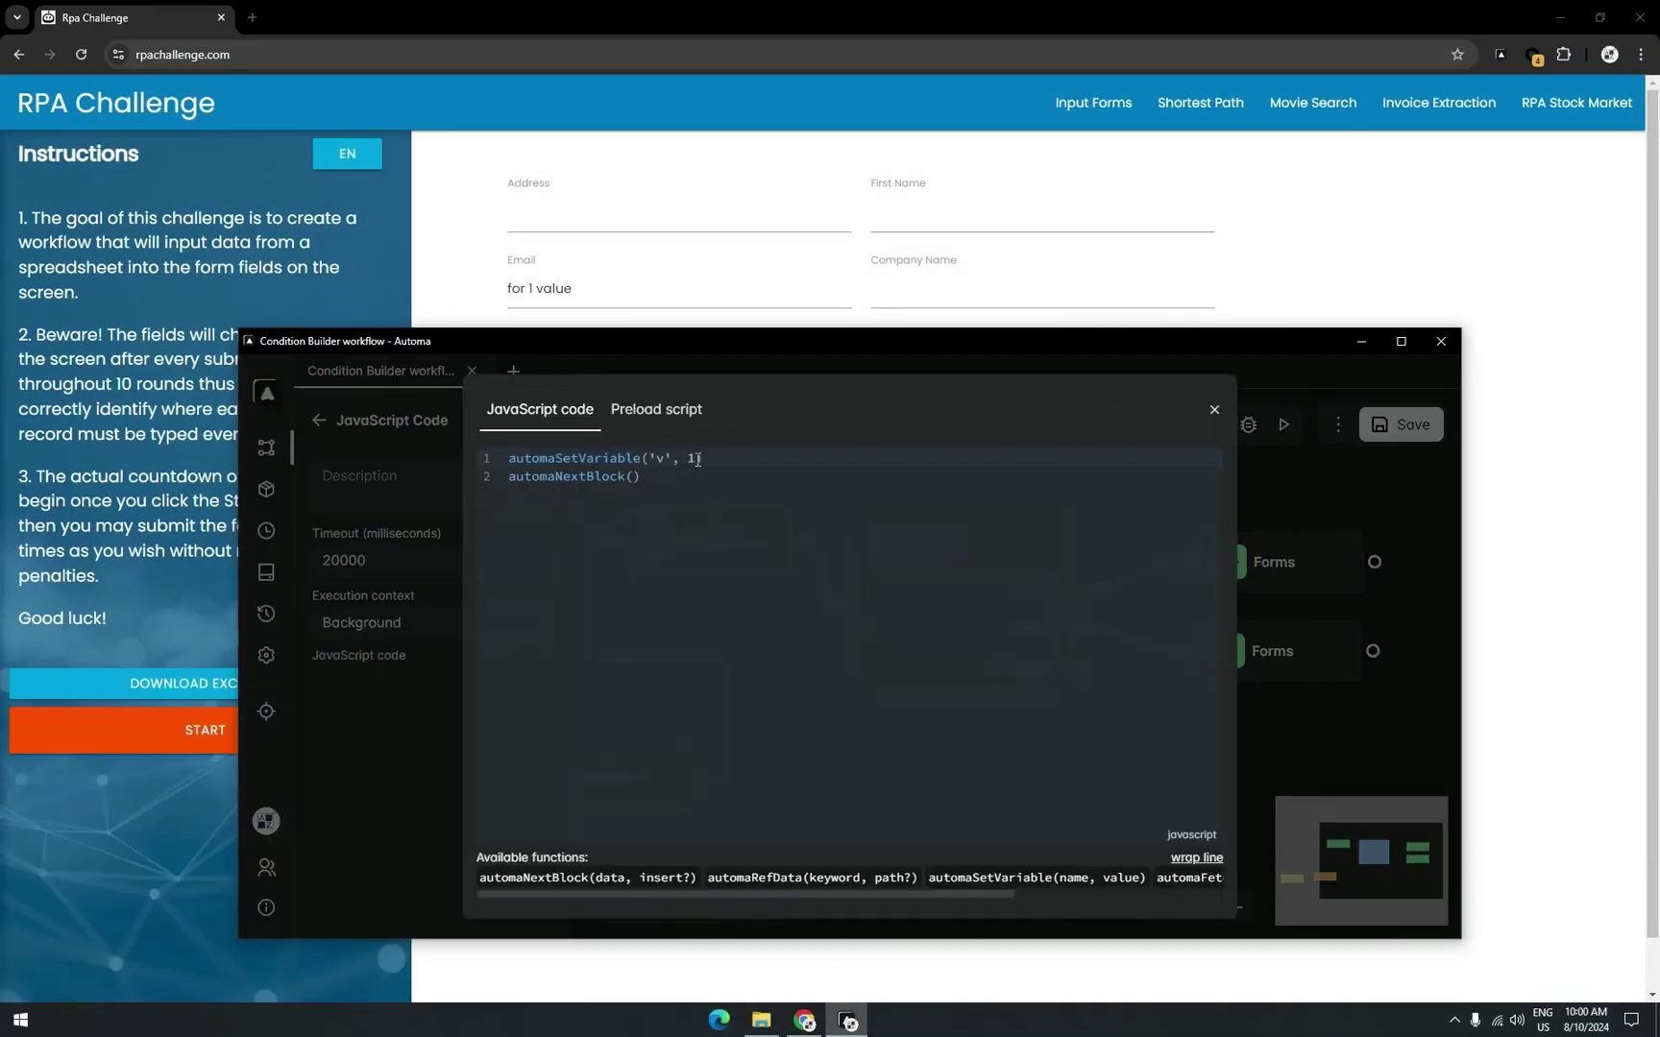
- Change the script's v to 2, then save and run the workflow
{"action": "left_click", "coordinate": [776, 495]}
{"action": "type", "text": "2"}
{"action": "left_click", "coordinate": [1214, 410]}
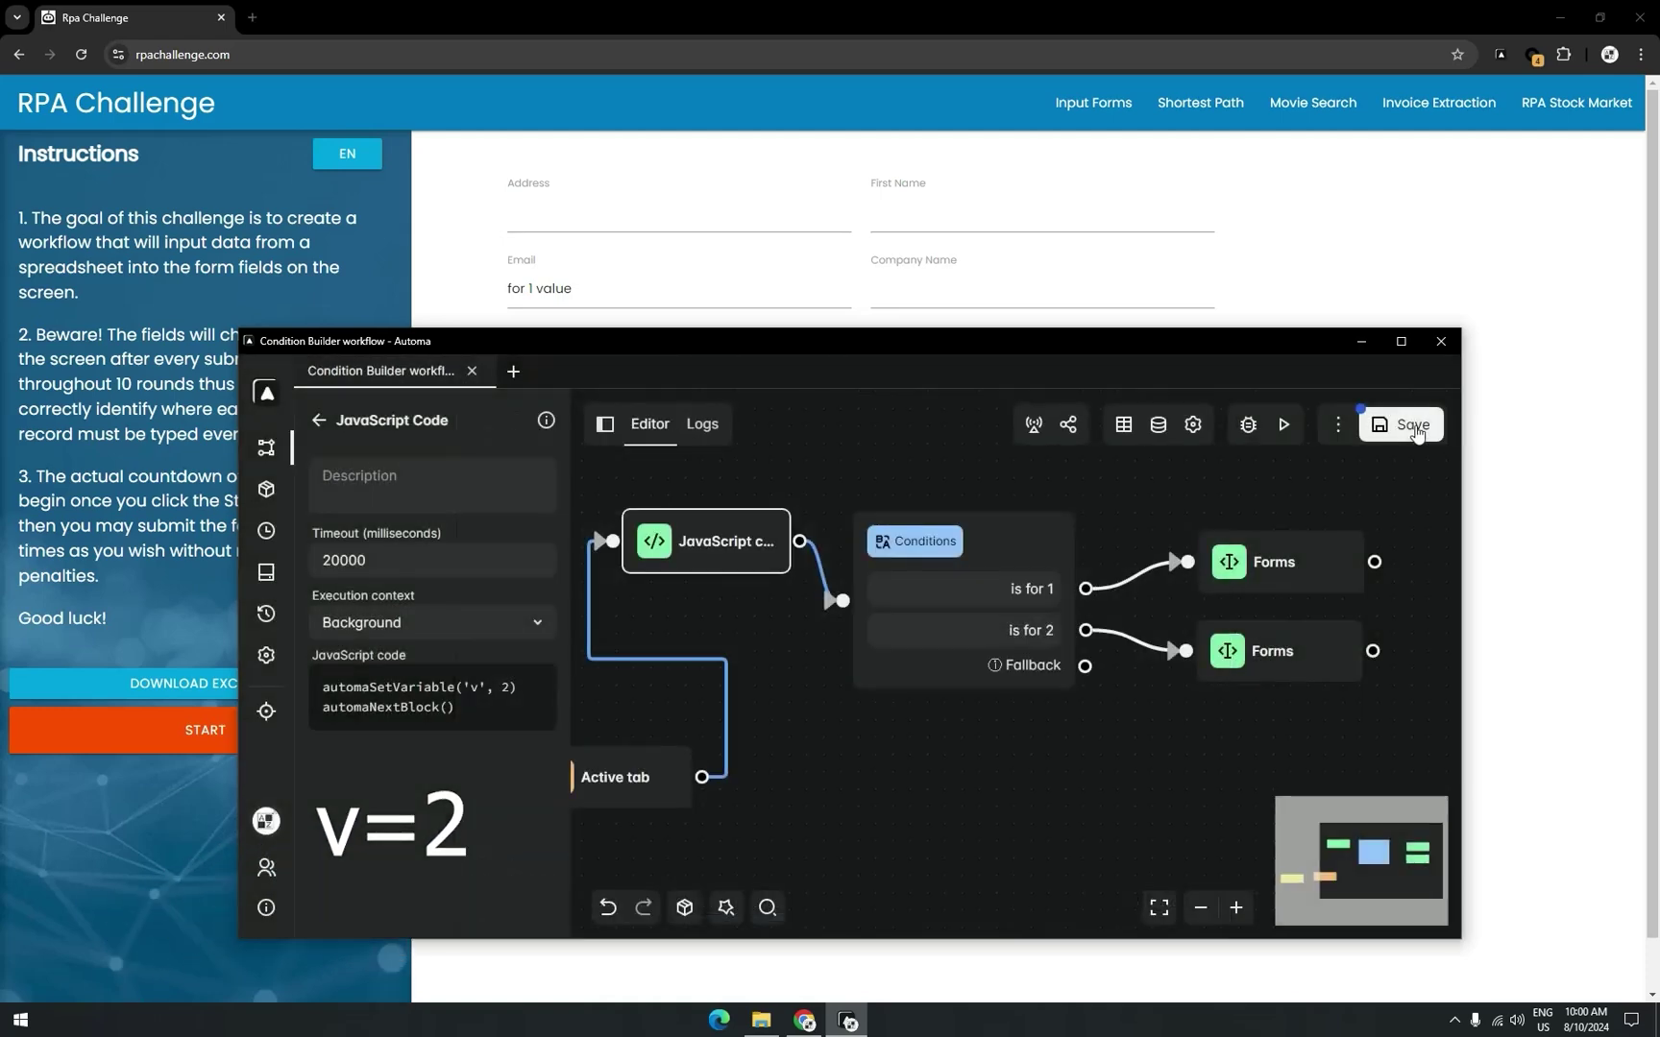
{"action": "left_click", "coordinate": [1285, 426]}
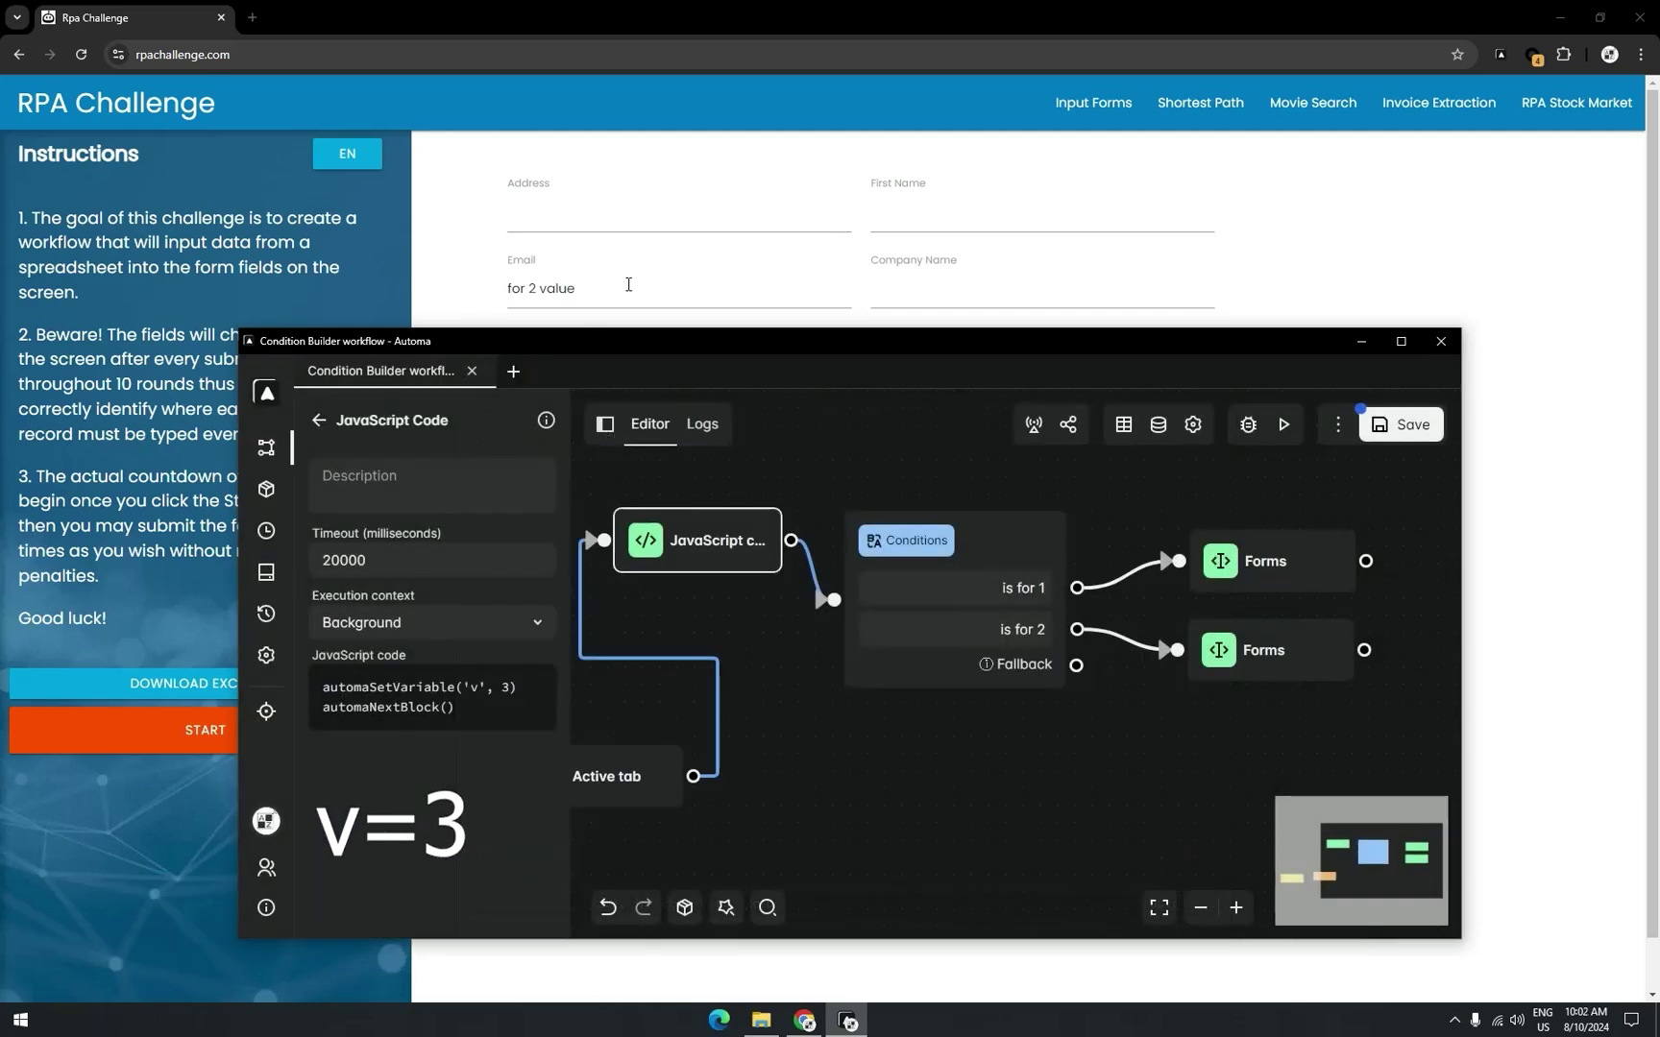
{"action": "type", "text": "3"}
- Clear the text from the page's Email field and return to the workflow editor
{"action": "left_click_drag", "start_coordinate": [628, 284], "coordinate": [491, 298]}
{"action": "key", "text": "BackSpace"}
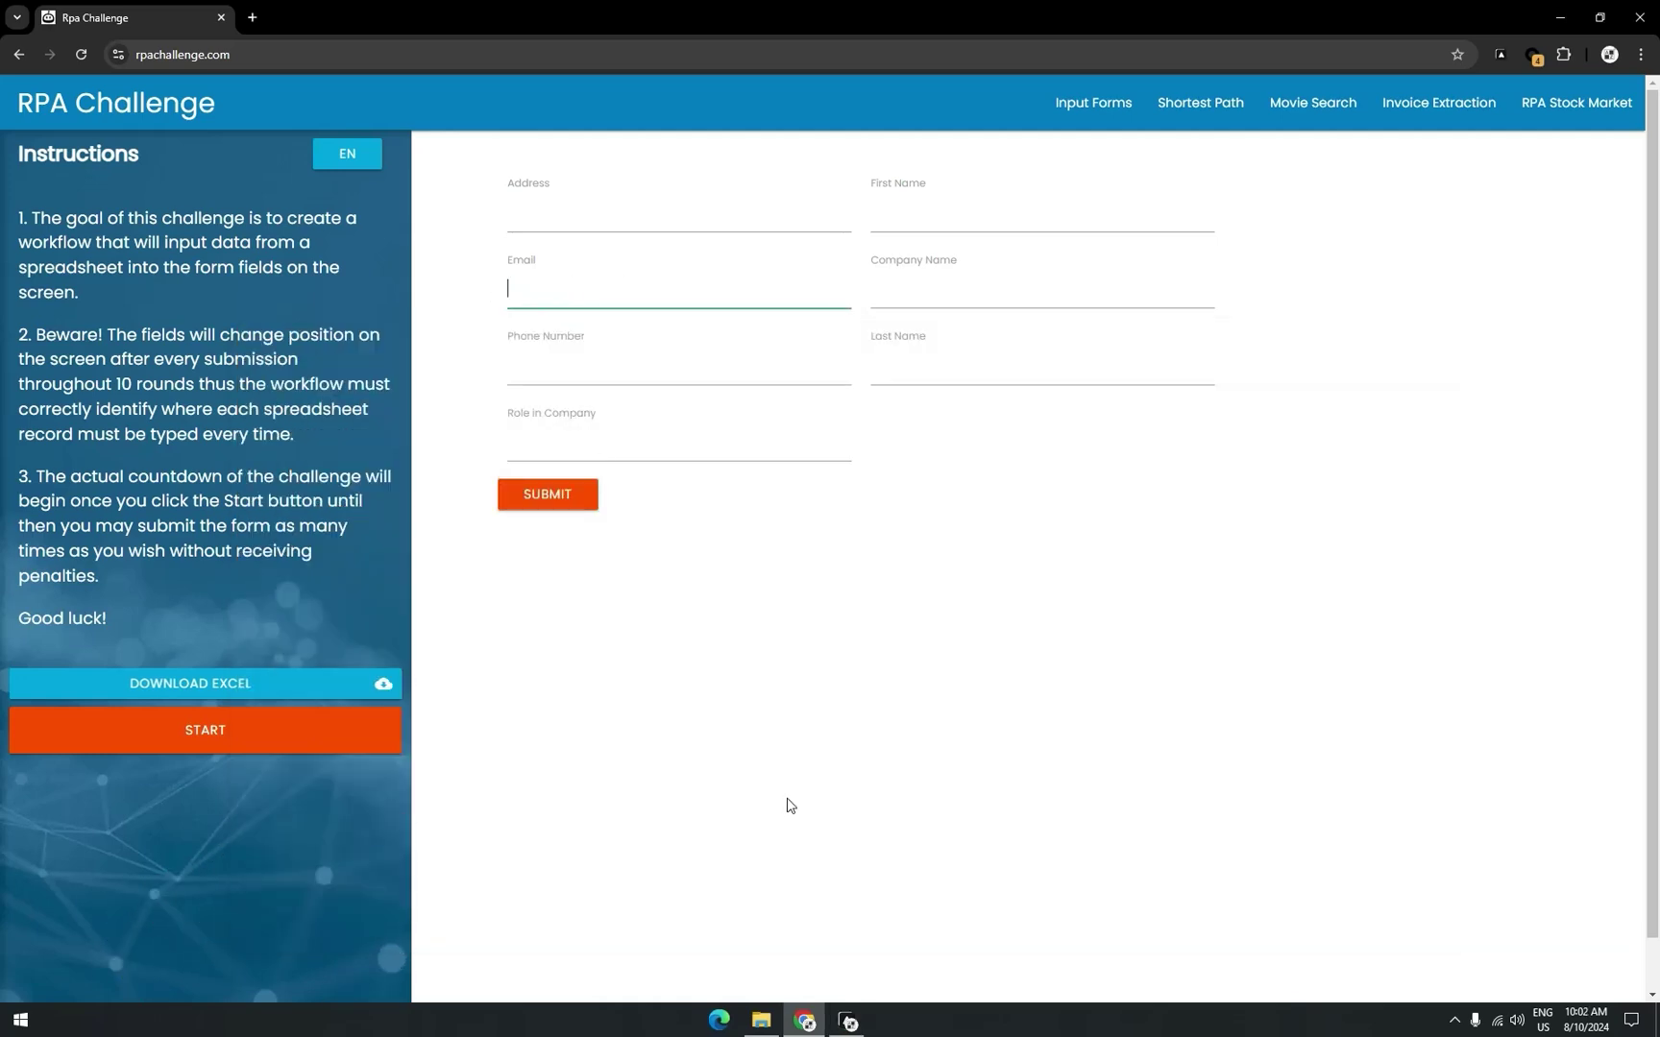
{"action": "left_click", "coordinate": [847, 1022]}
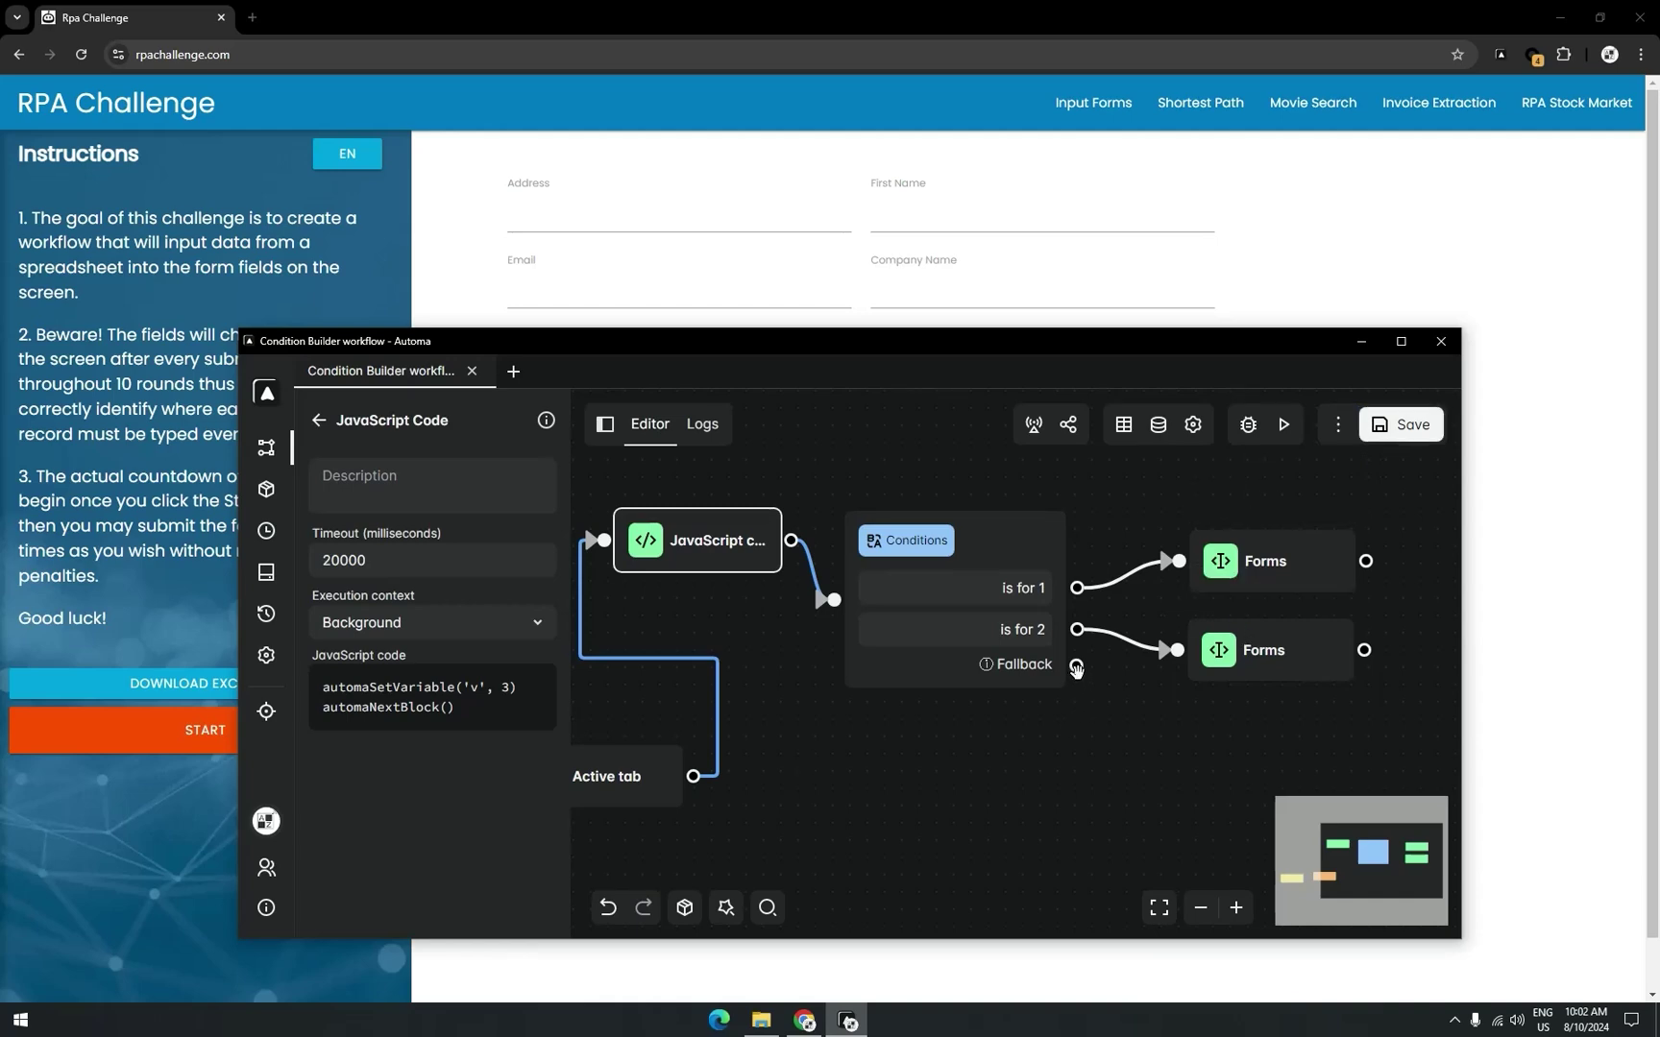
- Review the latest run's log steps, then close the logs and reopen the Conditions block settings
{"action": "left_click", "coordinate": [702, 425]}
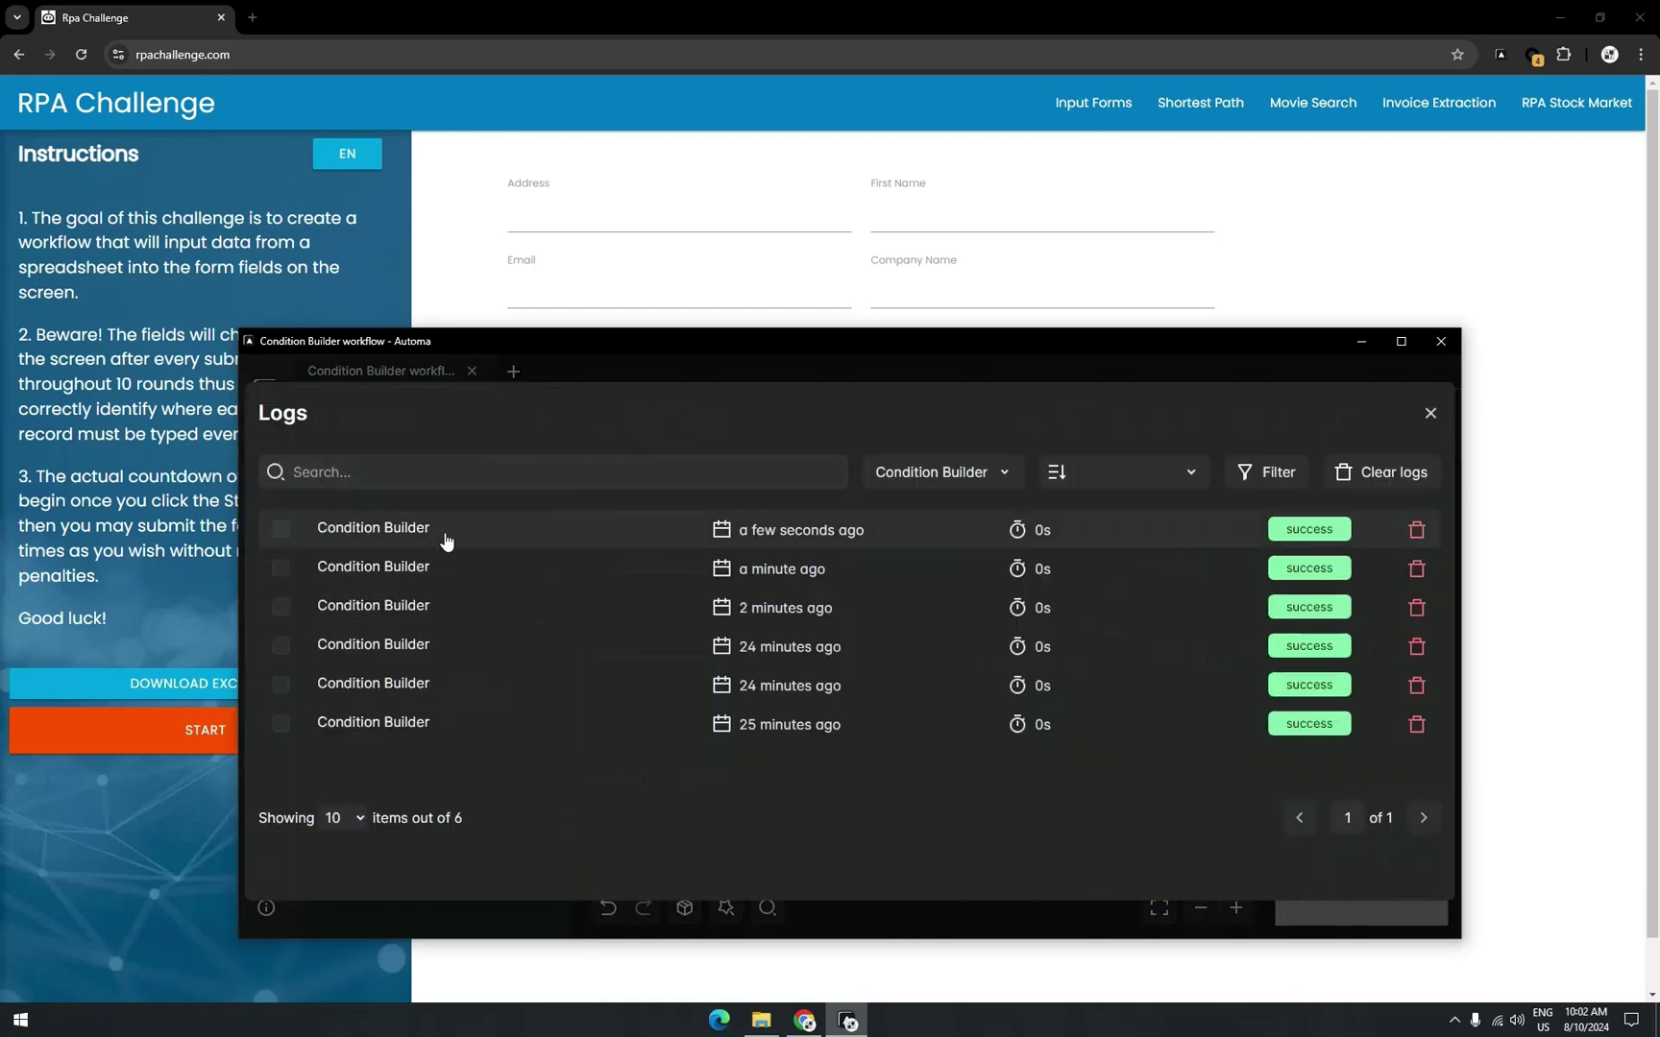
{"action": "left_click", "coordinate": [445, 538]}
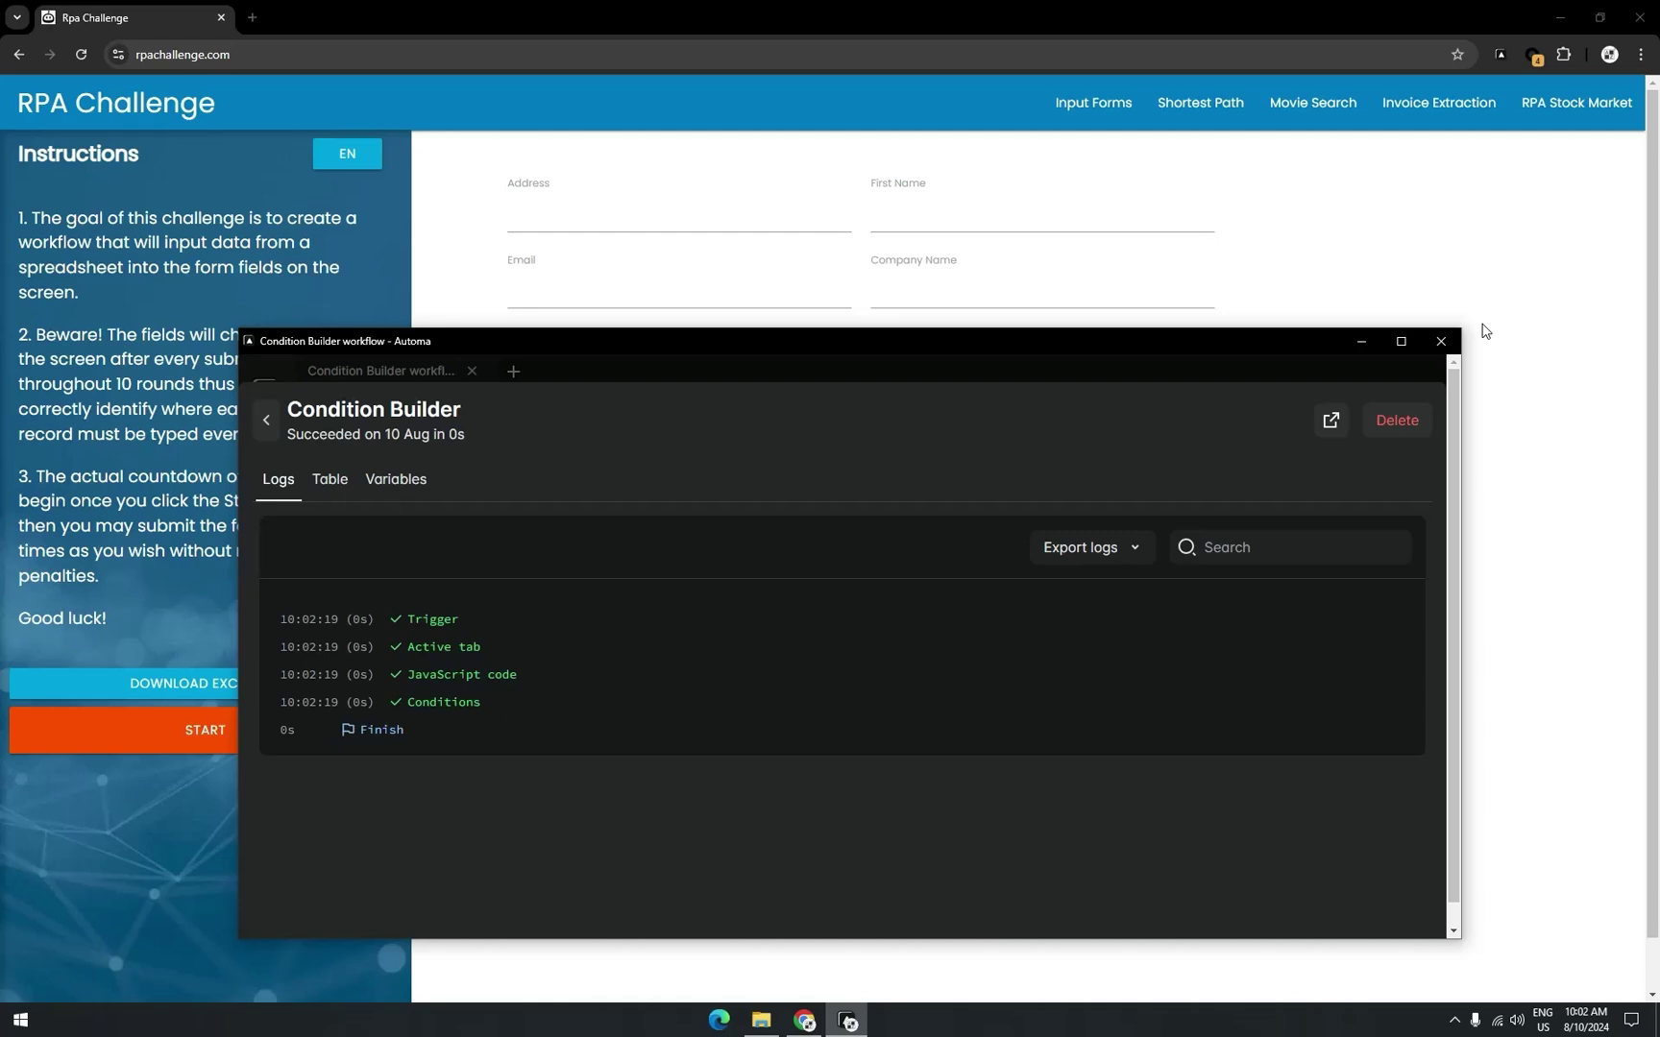
{"action": "key", "text": "Escape"}
{"action": "left_click", "coordinate": [908, 532]}
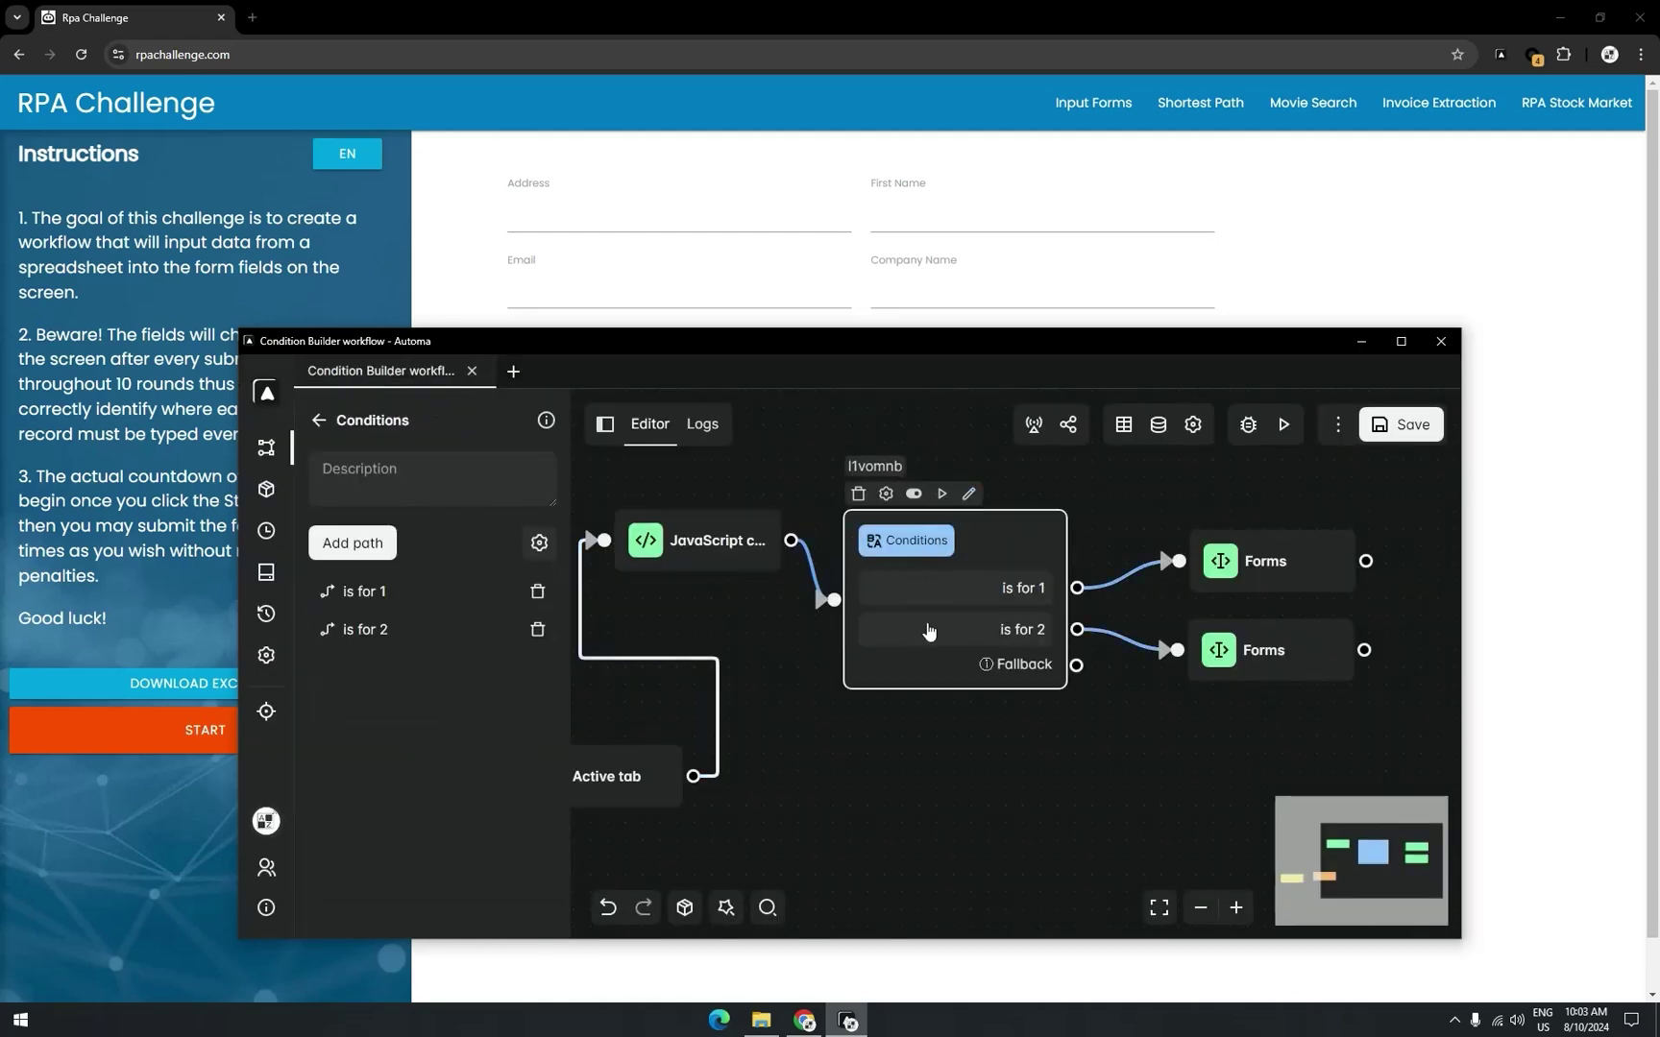